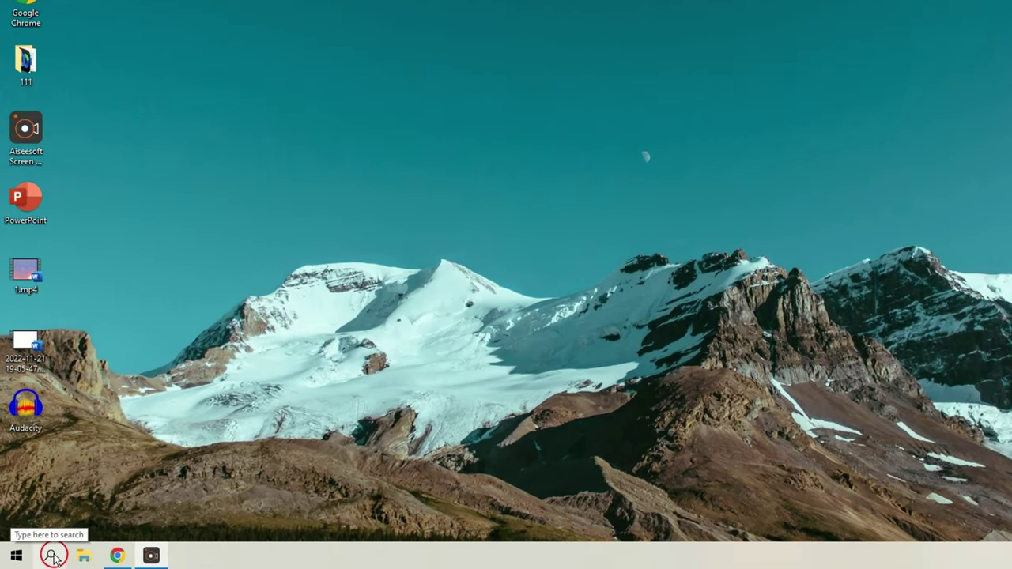
Step: Search Windows for the Xbox Game Bar app
click(49, 557)
text(xbox game bar)
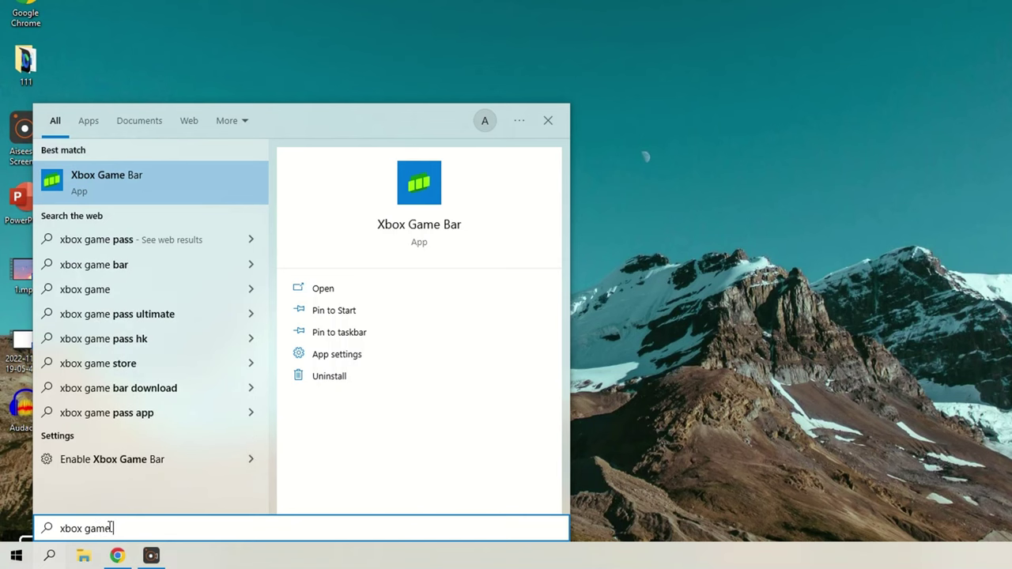
Step: Open the Xbox Game Bar page in the Windows Gaming settings and review its enable switch and keyboard shortcuts
click(16, 556)
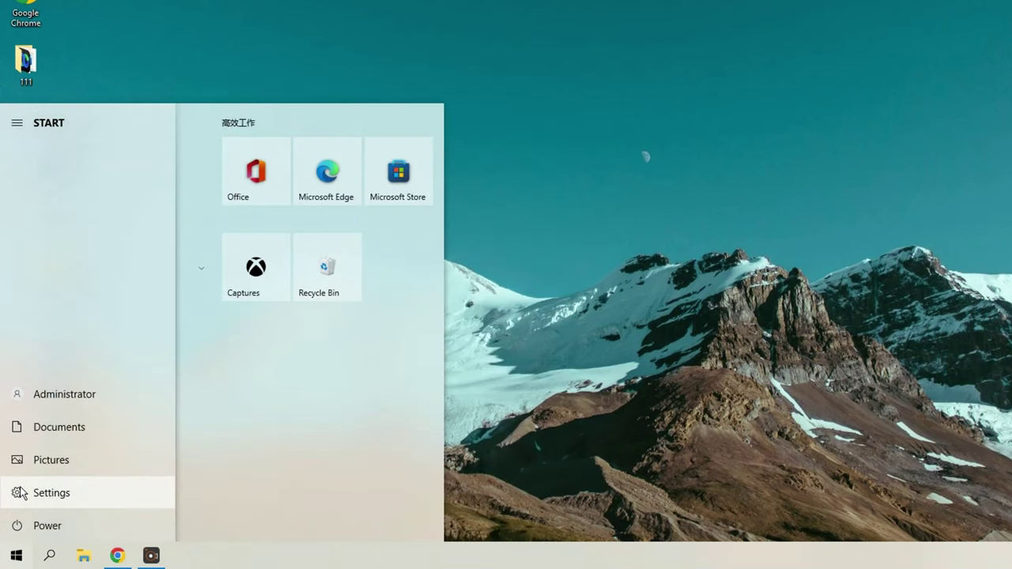
click(17, 491)
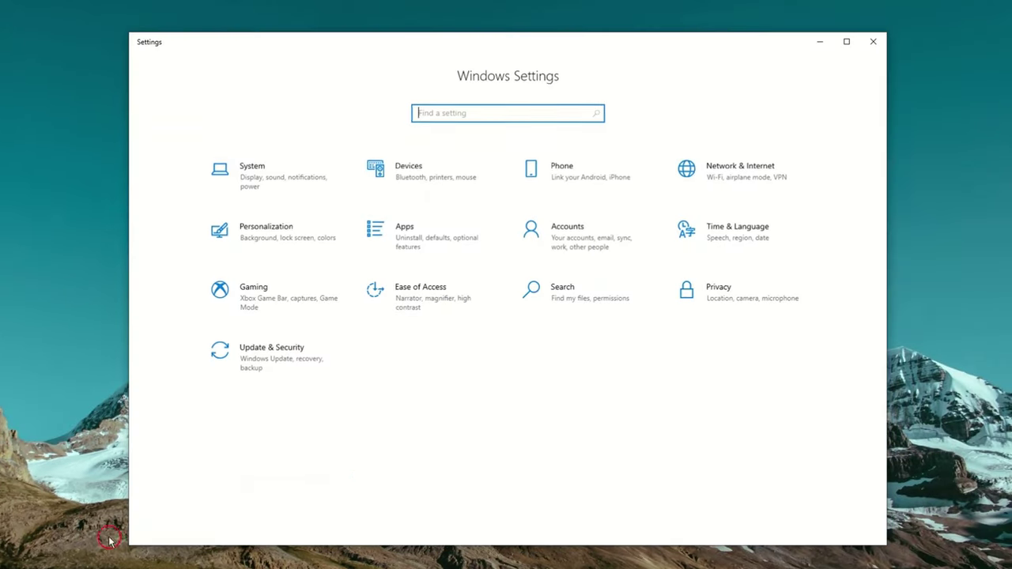
click(262, 307)
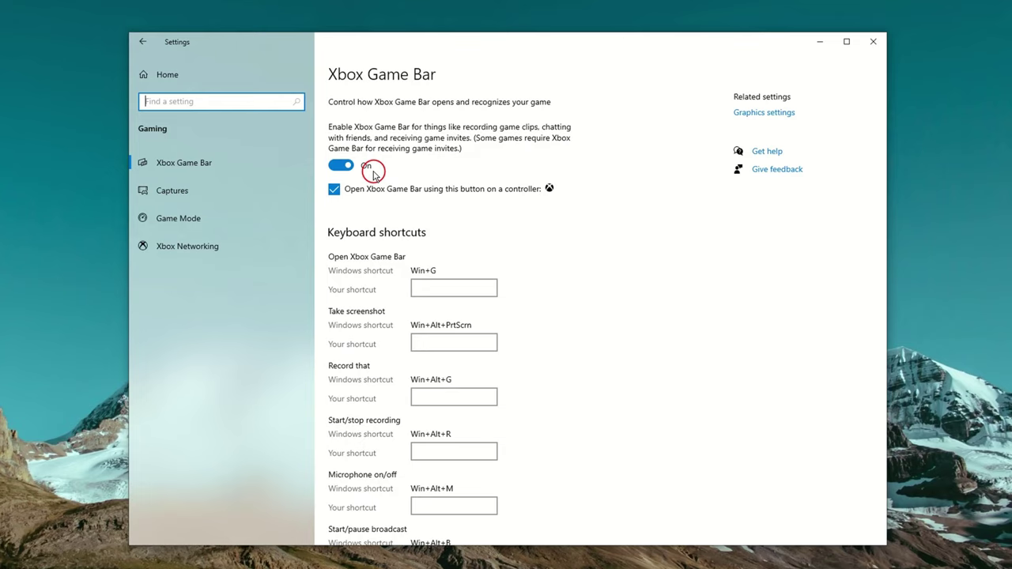
click(353, 168)
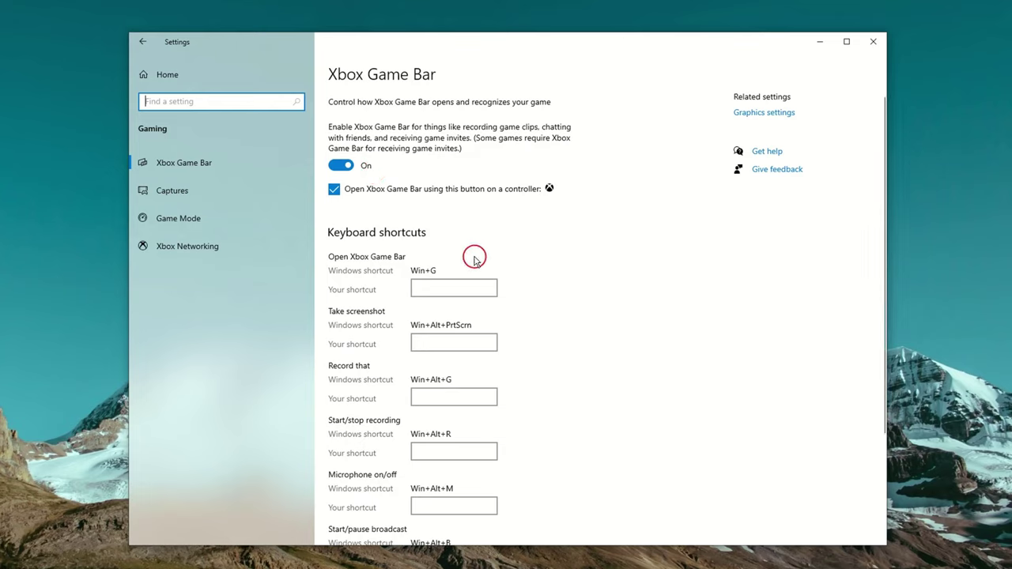
scroll(529, 466, down, 3)
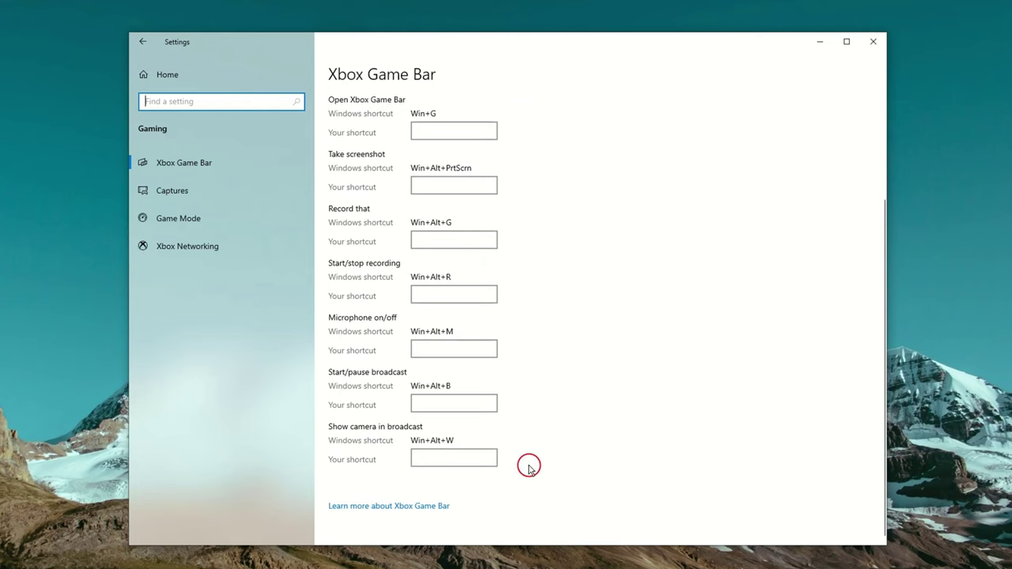
scroll(529, 466, up, 3)
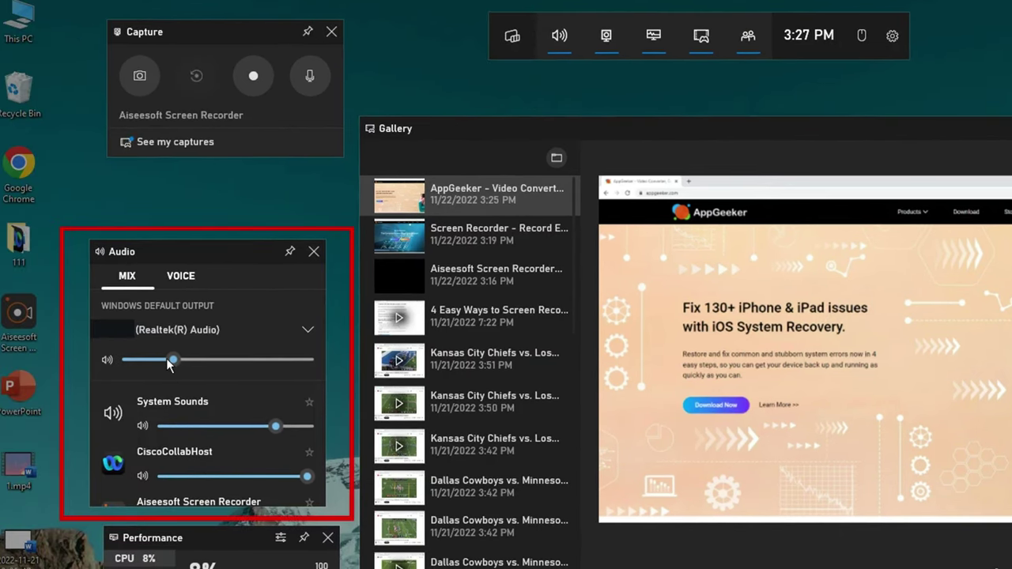
Step: Set the Windows default output volume to just under half and the System Sounds volume to about three quarters
drag(125, 362, 212, 363)
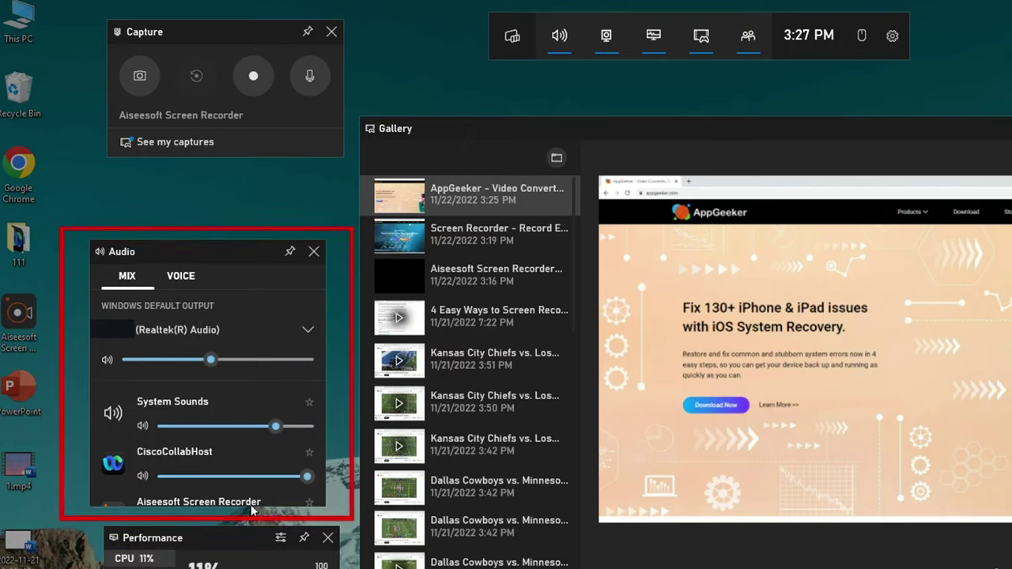
drag(219, 427, 275, 427)
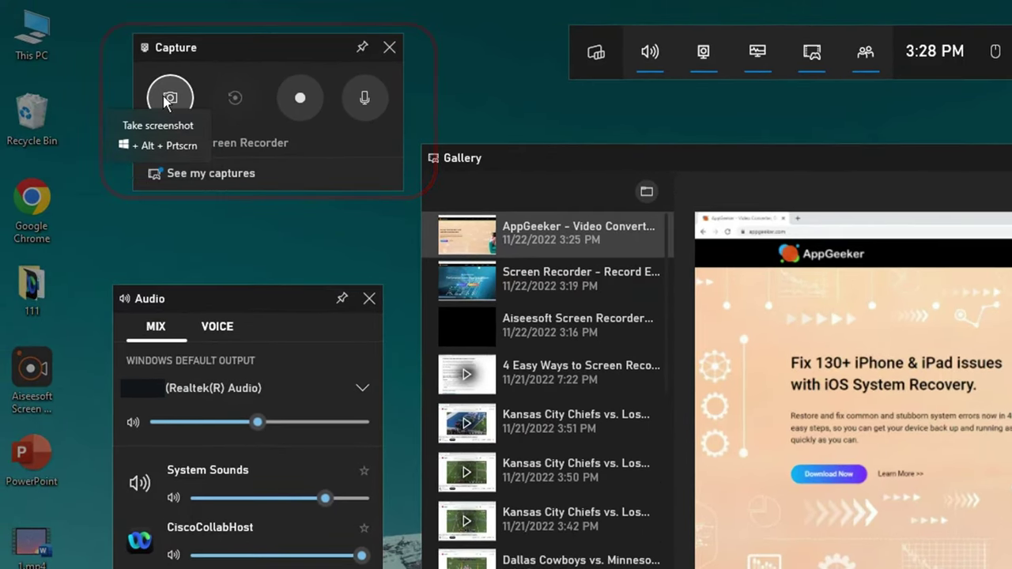
Step: Take a screenshot with the Game Bar Capture widget and close the overlay
click(170, 100)
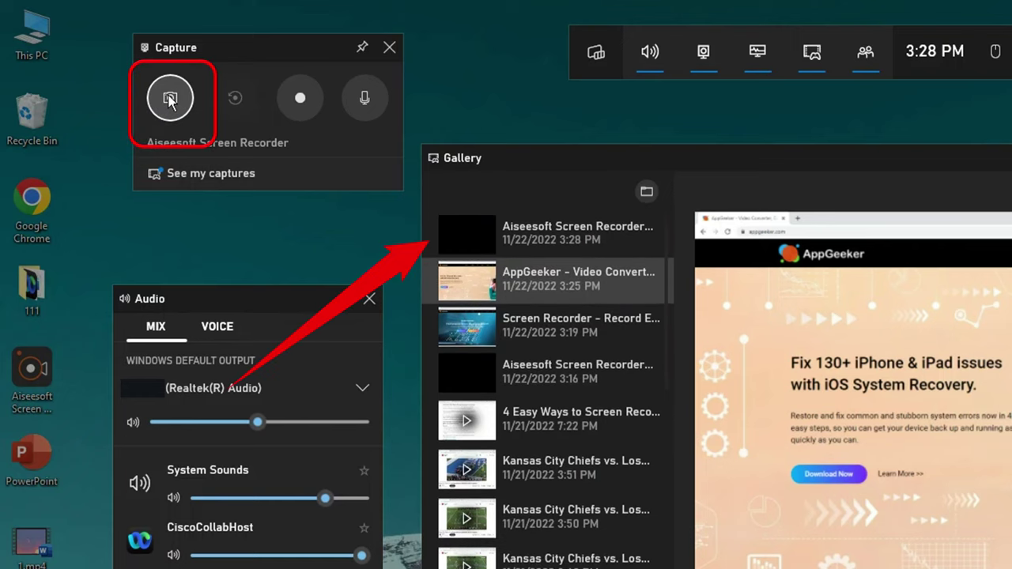
click(367, 101)
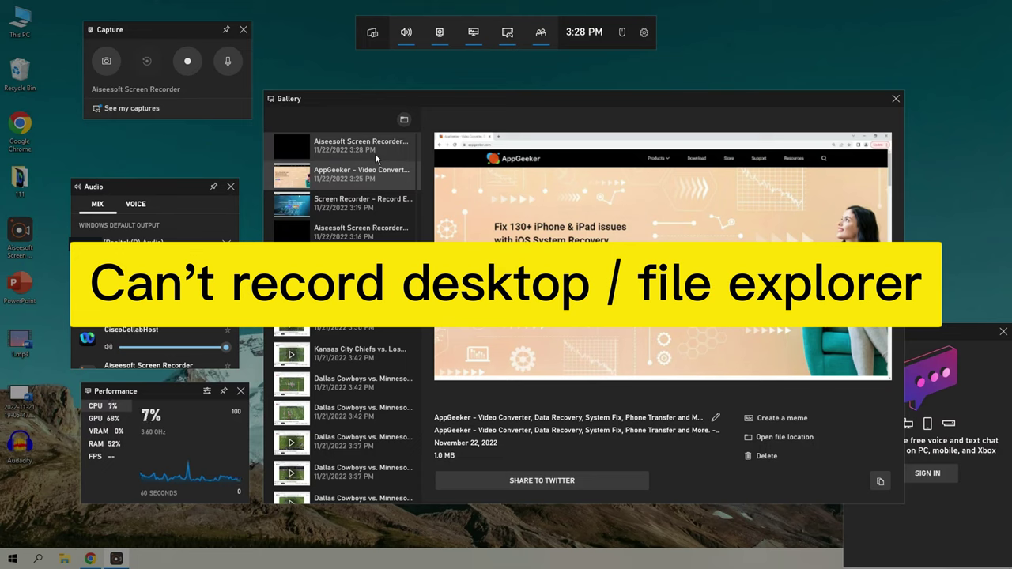
click(628, 219)
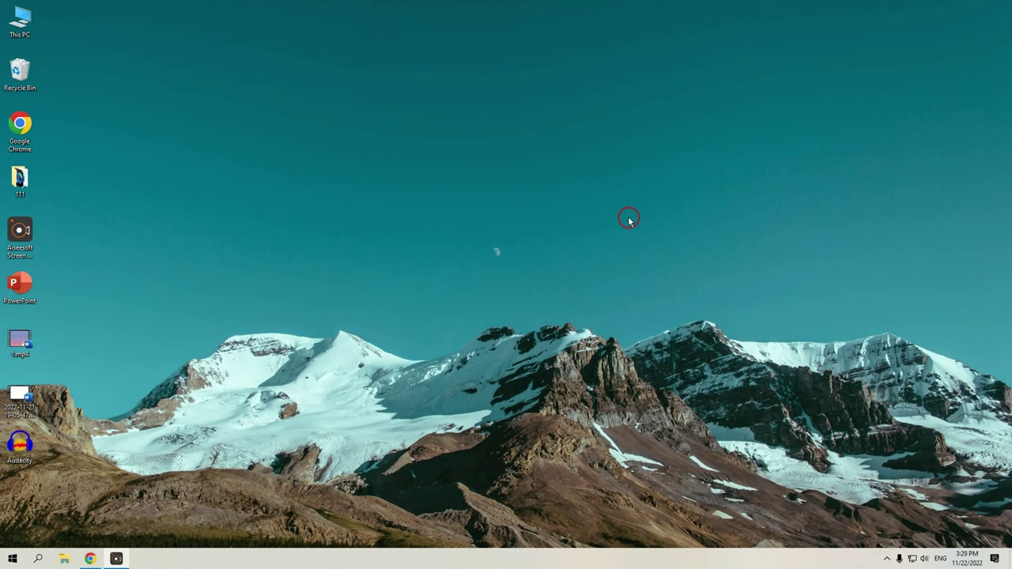
Step: Switch to the AppGeeker page in Google Chrome and start recording it with Xbox Game Bar
click(89, 558)
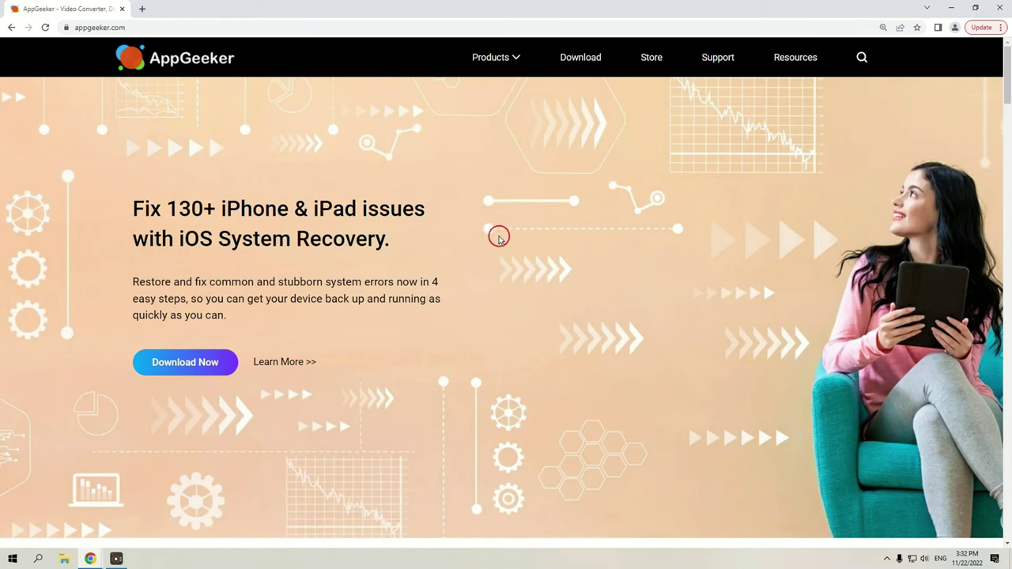
key(super+g)
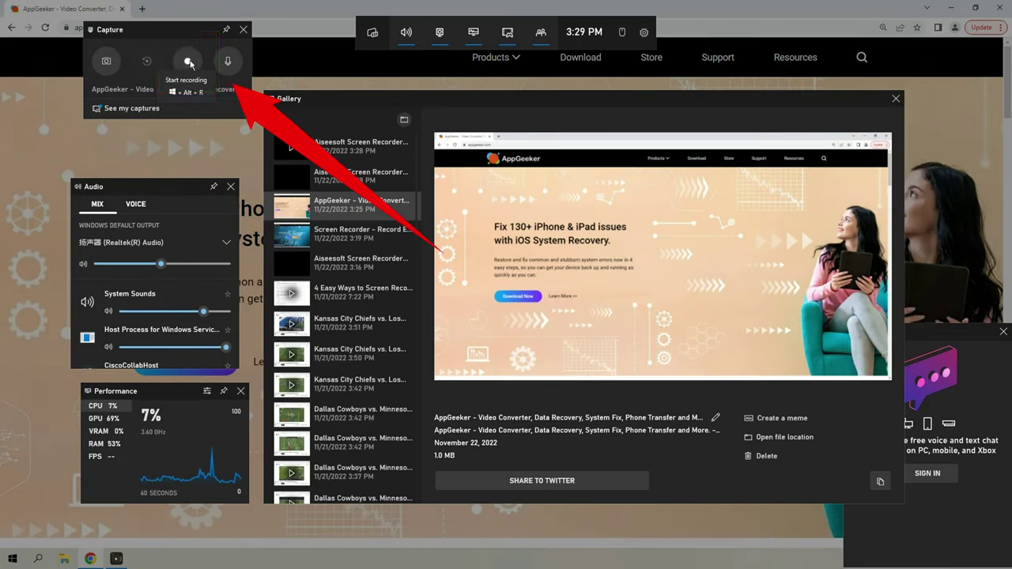
key(super+alt+r)
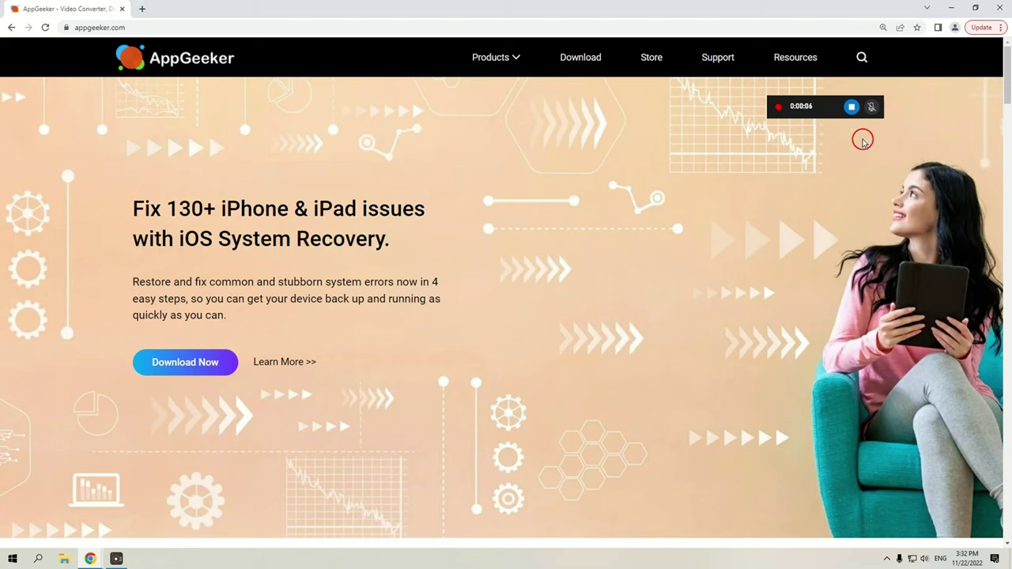
Step: Browse the AppGeeker home page while recording and open the Screen Recorder product page
scroll(603, 207, down, 7)
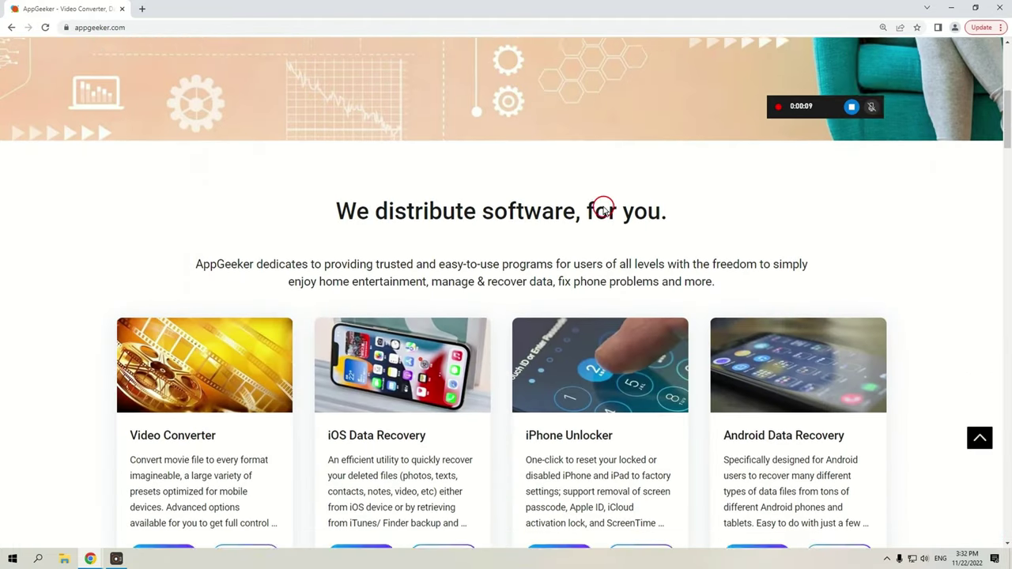
scroll(603, 207, down, 5)
scroll(604, 207, up, 10)
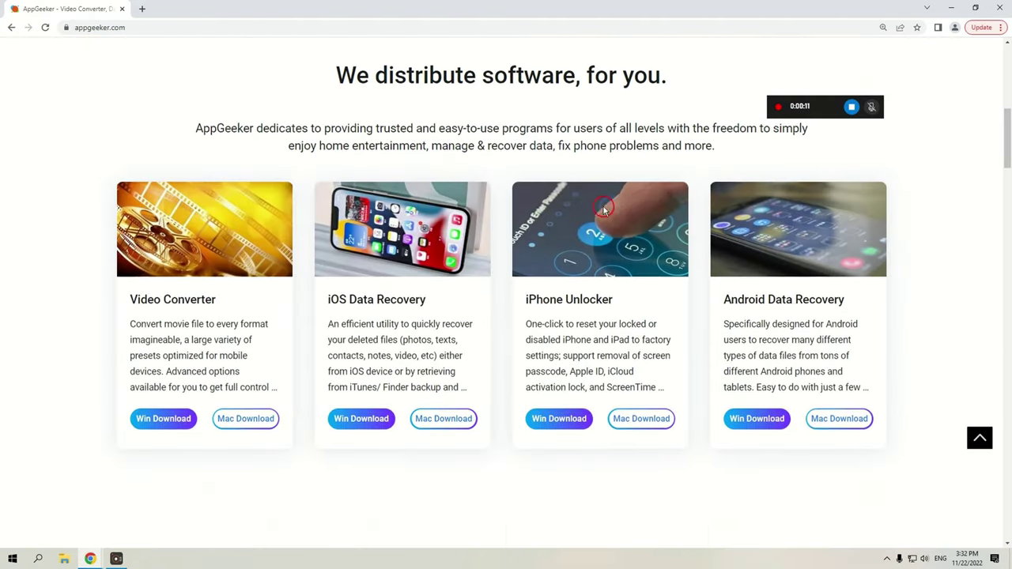
scroll(603, 207, up, 1)
mouse_move(517, 71)
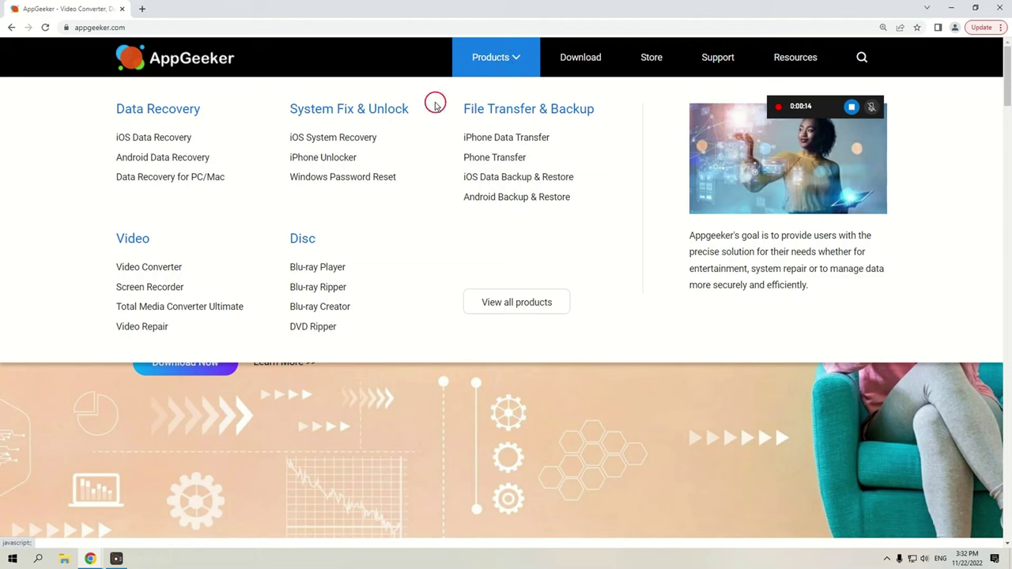
click(168, 295)
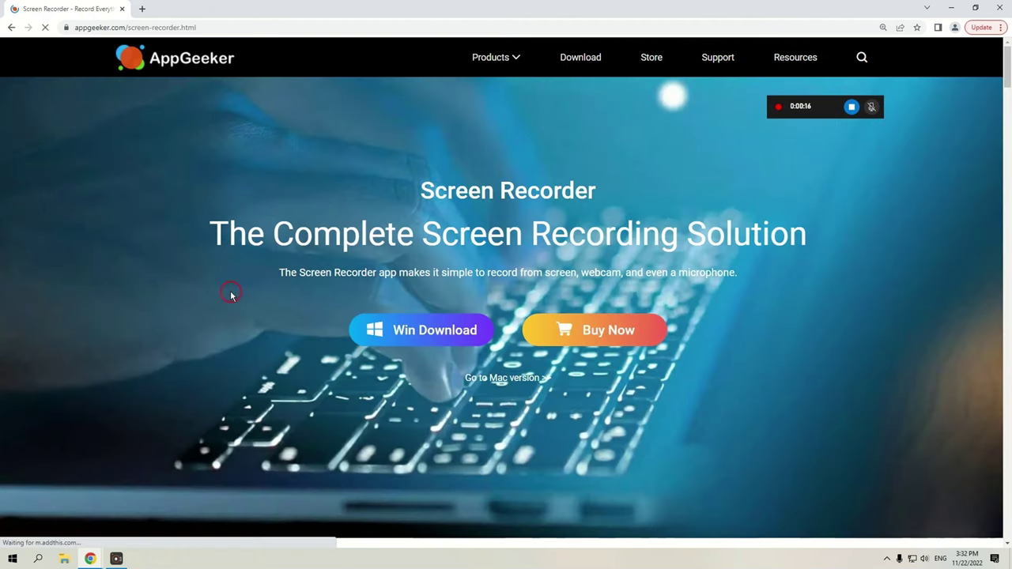
Step: Look through the Screen Recorder product page down to the As Easy as A-B-C section and return to its beginning
scroll(596, 275, down, 6)
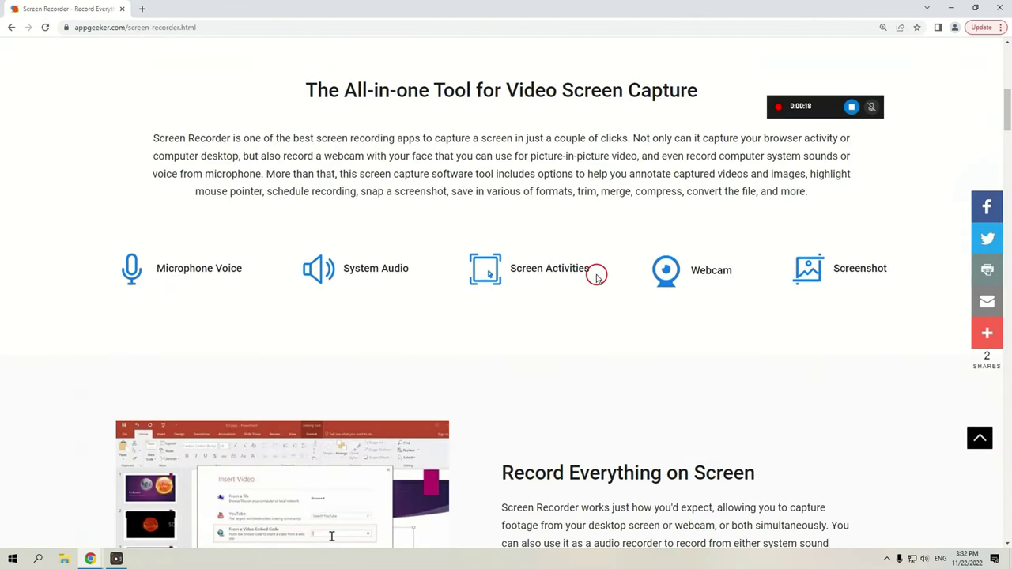
scroll(597, 274, down, 4)
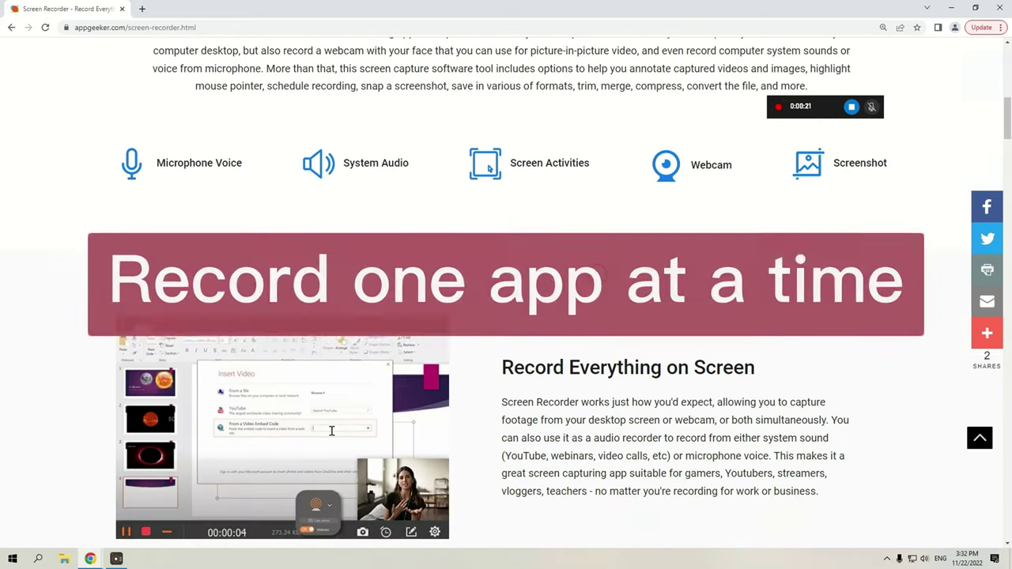
scroll(597, 274, up, 10)
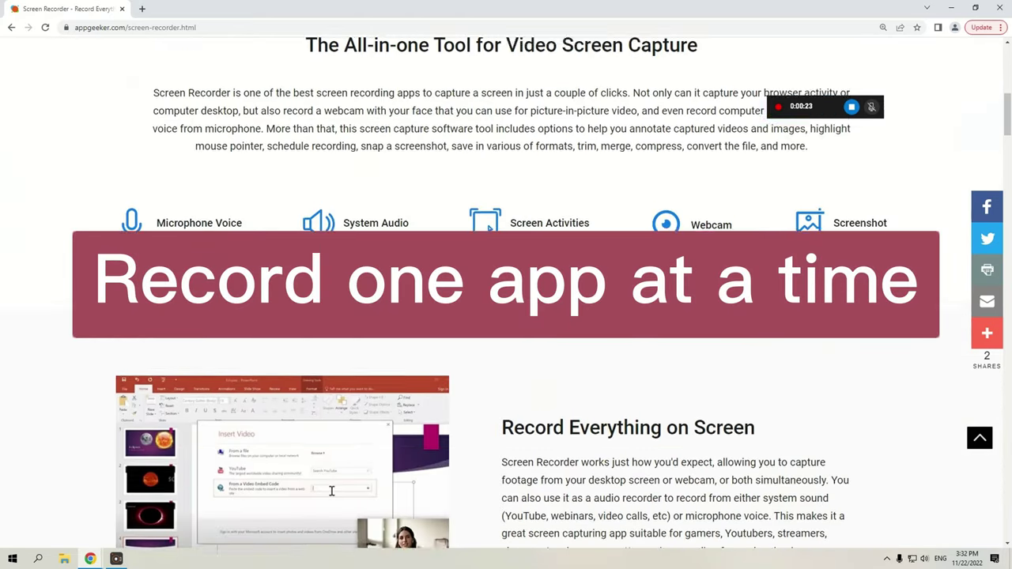
scroll(597, 274, down, 10)
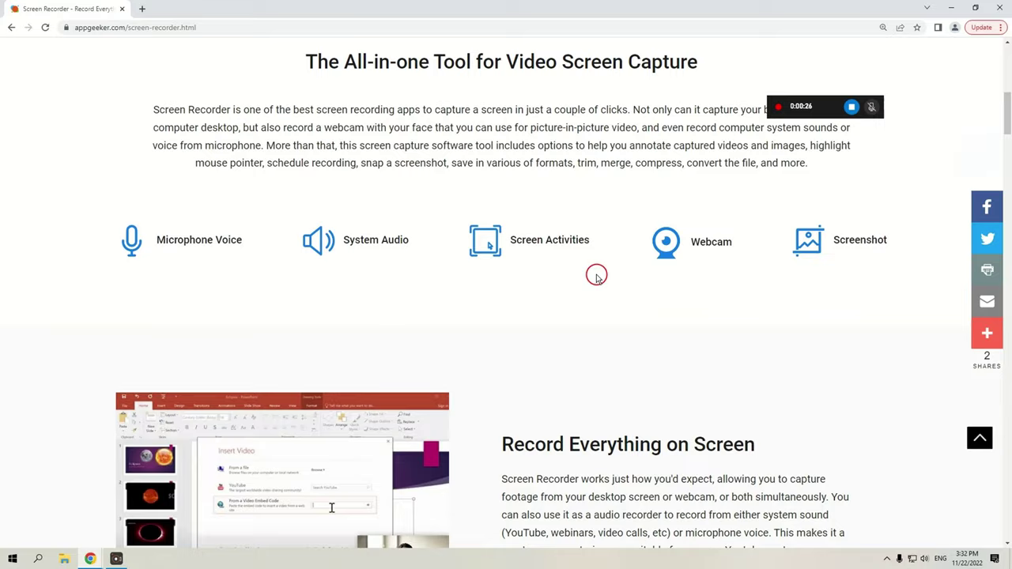
scroll(597, 274, down, 12)
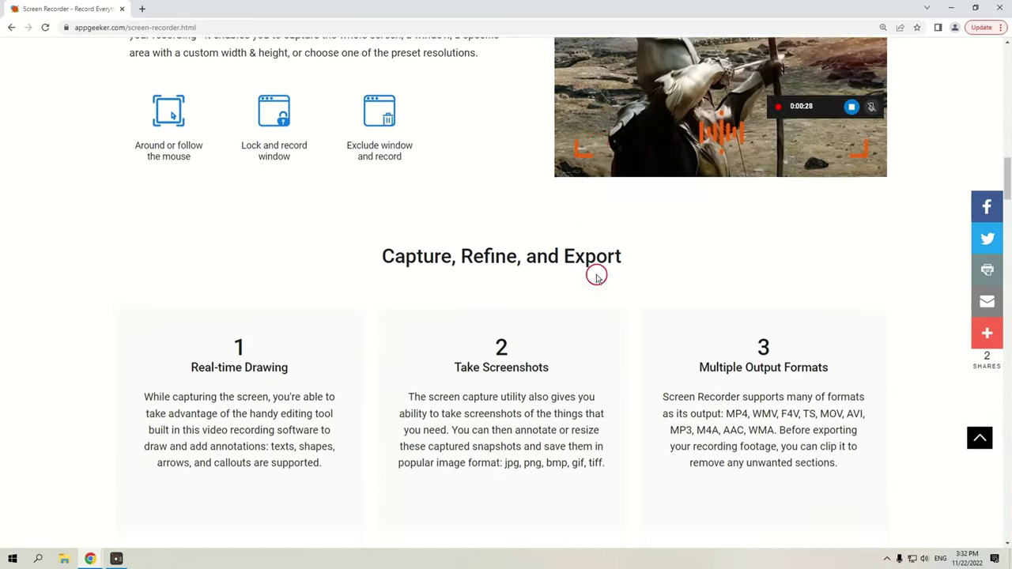
scroll(597, 274, down, 5)
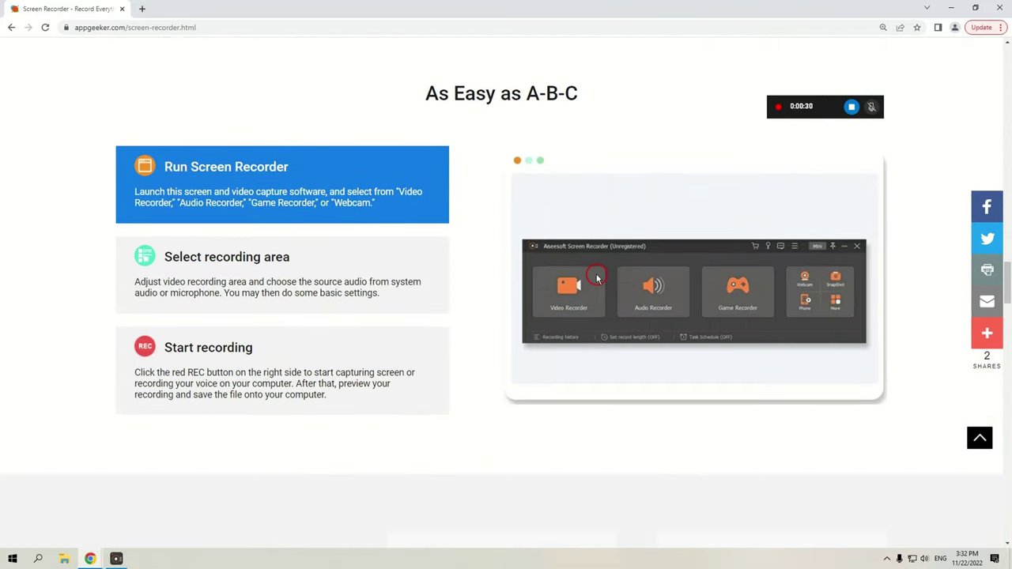
scroll(597, 274, up, 16)
scroll(596, 274, up, 10)
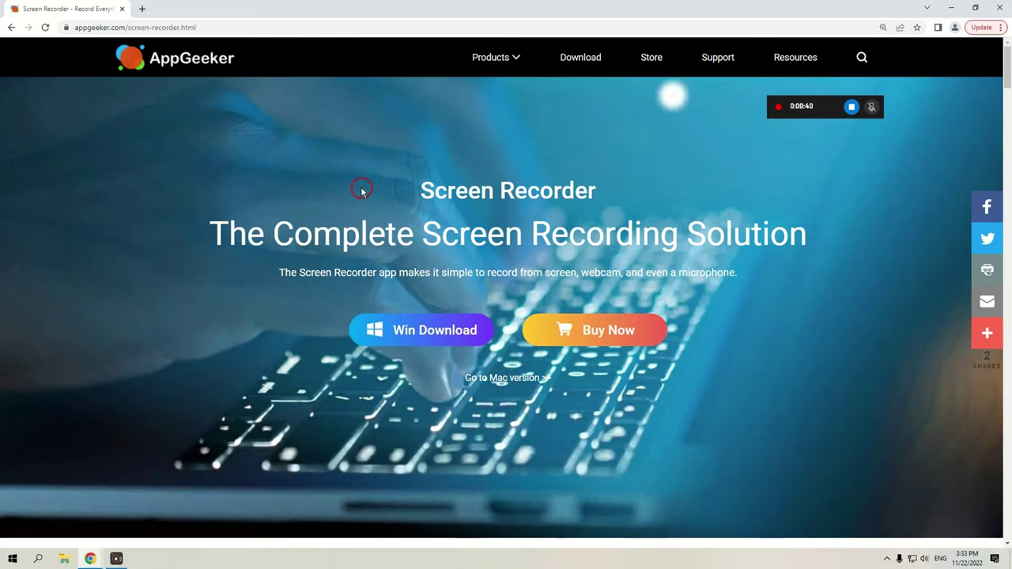
Step: Switch to the other Chrome window showing iCloud
mouse_move(90, 558)
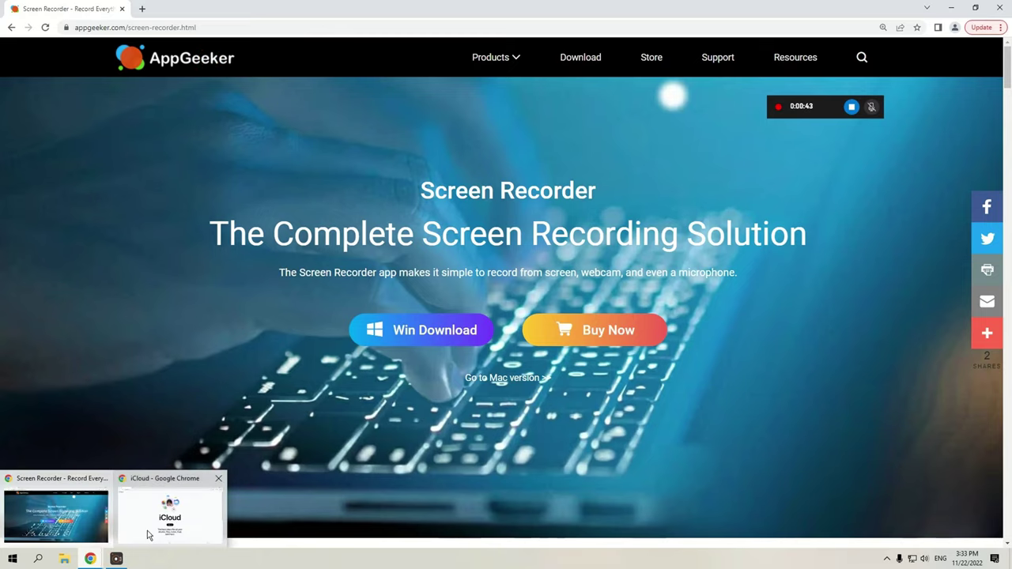
click(154, 530)
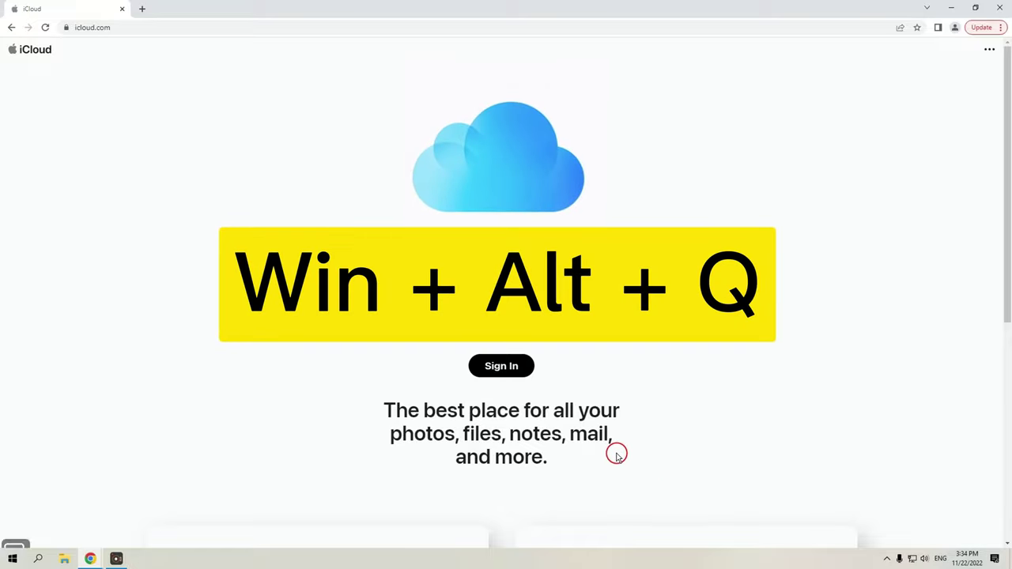
Step: Open Xbox Game Bar again and play back the iCloud recording from the Gallery
key(super+g)
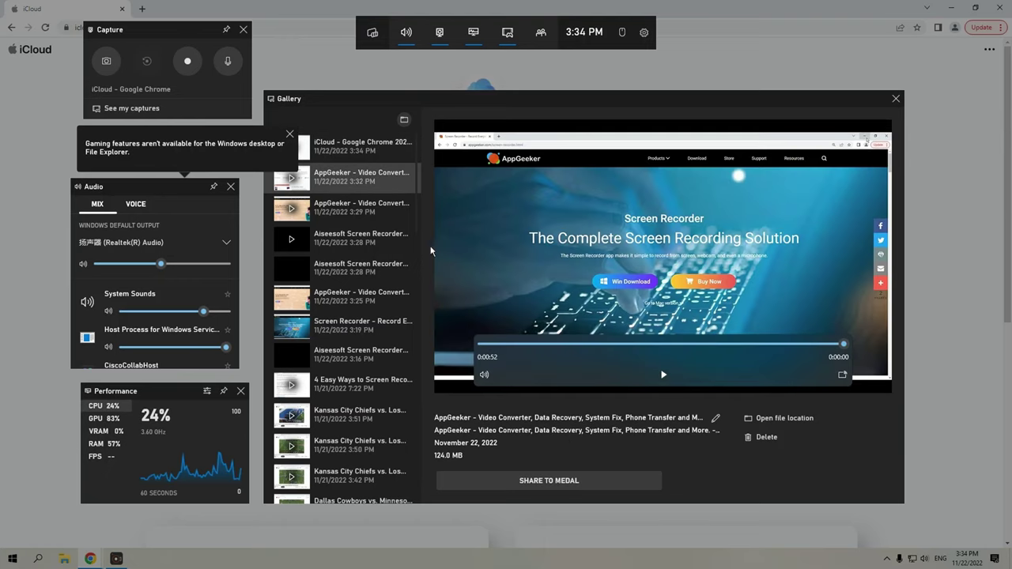
click(347, 148)
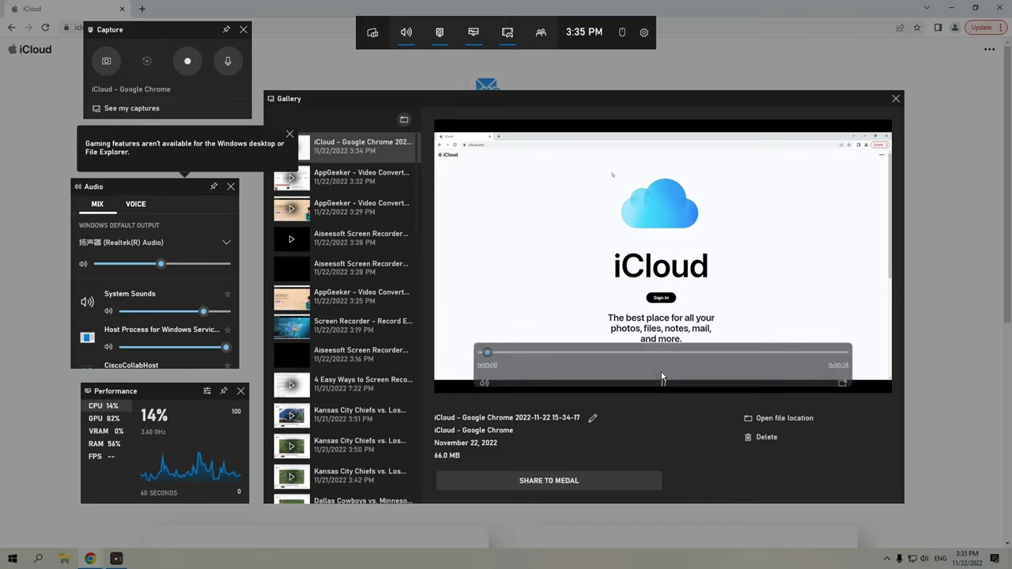
click(663, 378)
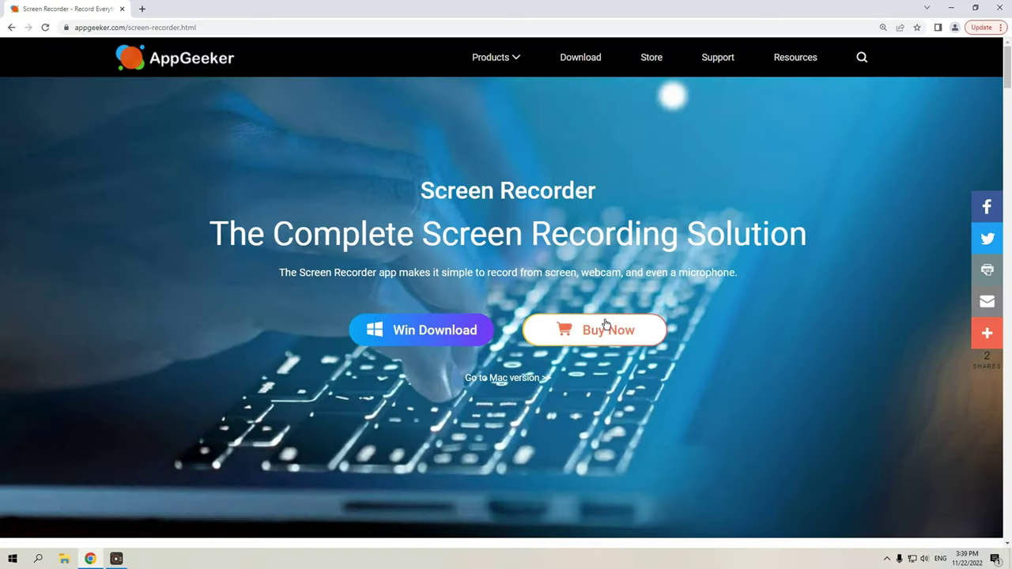
Step: Review the All-in-one Tool for Video Screen Capture section on AppGeeker's Screen Recorder page
scroll(604, 320, down, 5)
scroll(606, 324, down, 3)
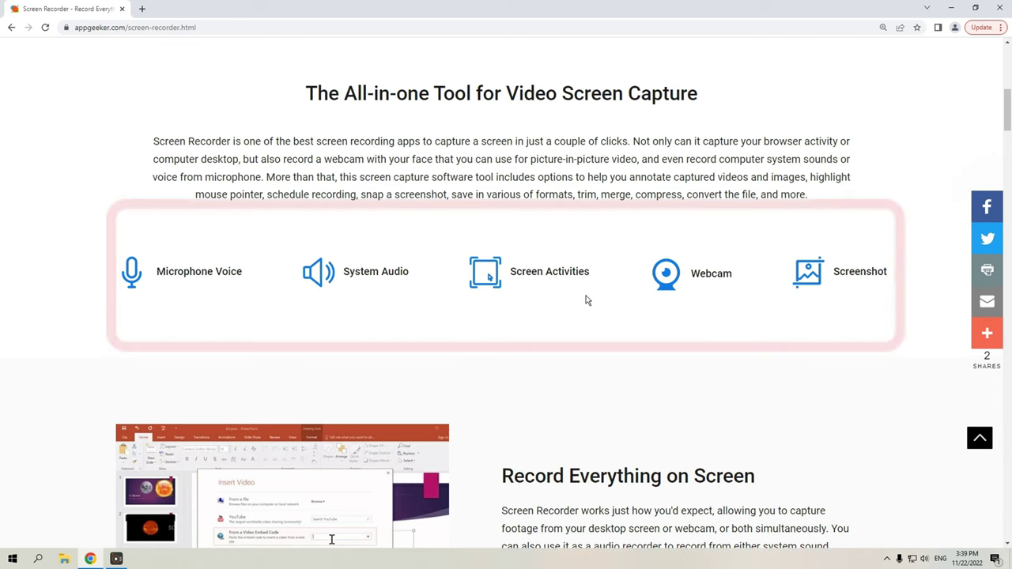
scroll(585, 298, up, 10)
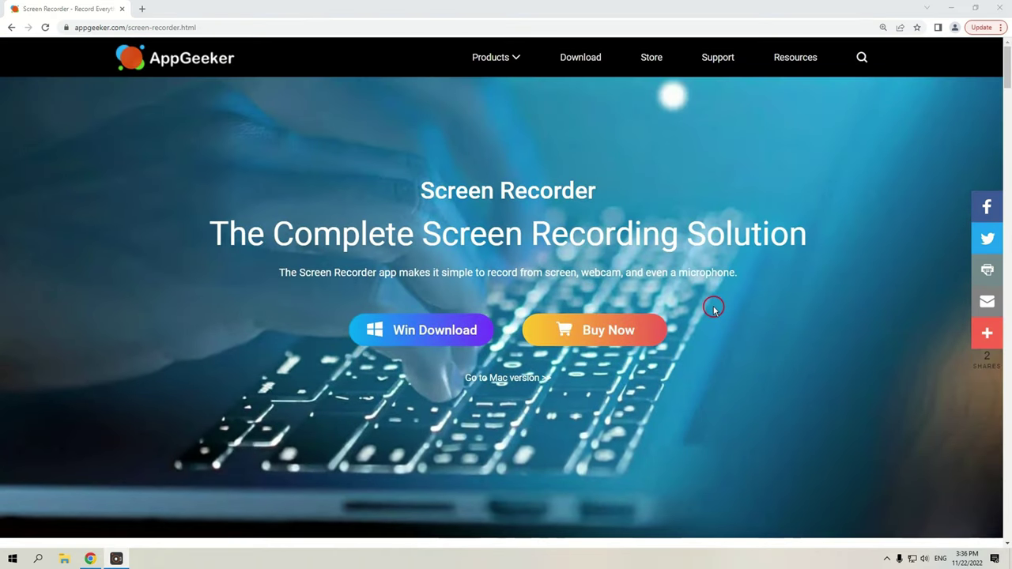
scroll(713, 309, down, 2)
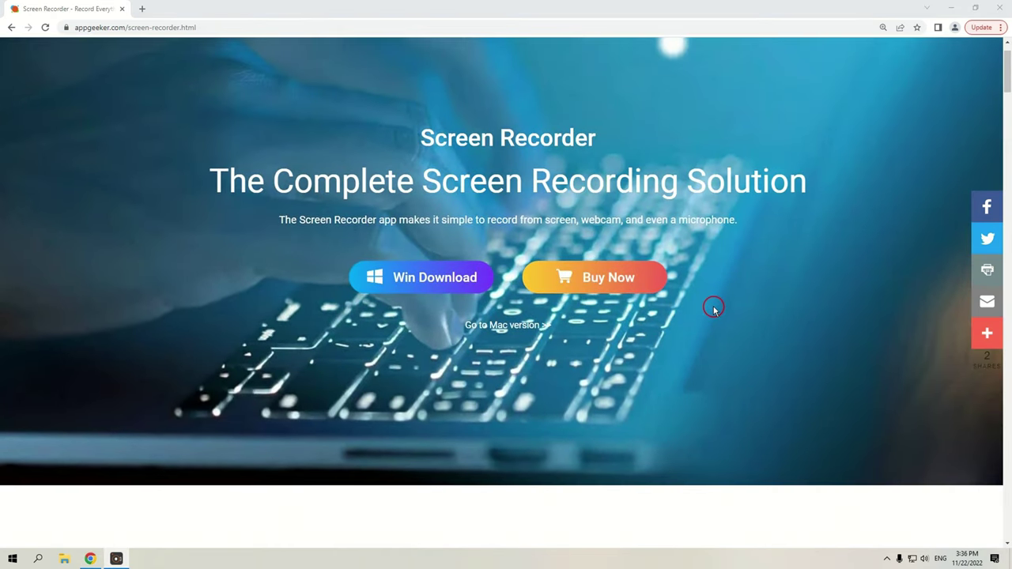
scroll(713, 309, up, 2)
scroll(713, 309, down, 1)
scroll(713, 309, down, 5)
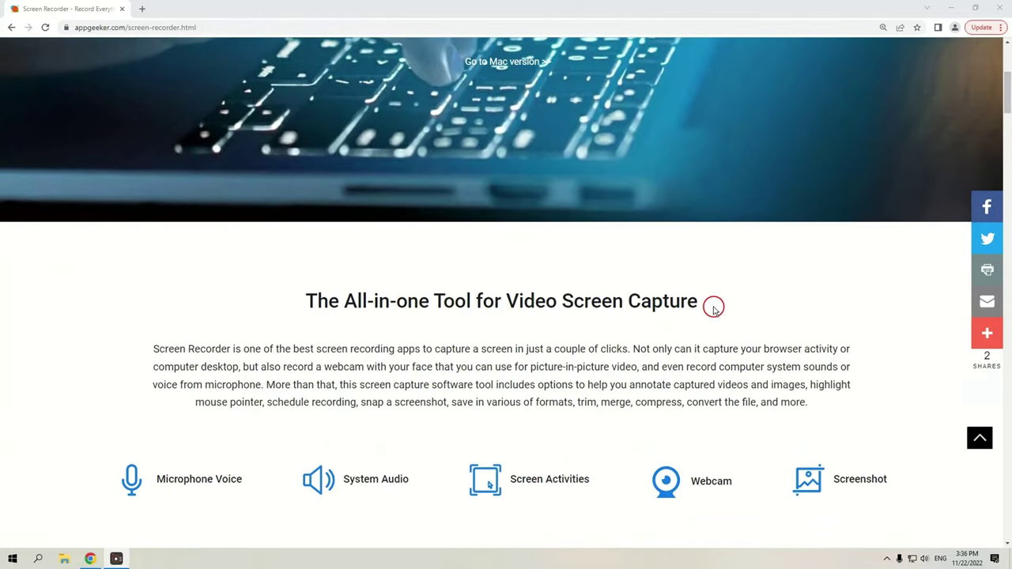
Step: Look over the feature list below the All-in-one Tool section and return to the start of the Screen Recorder page
scroll(651, 324, down, 1)
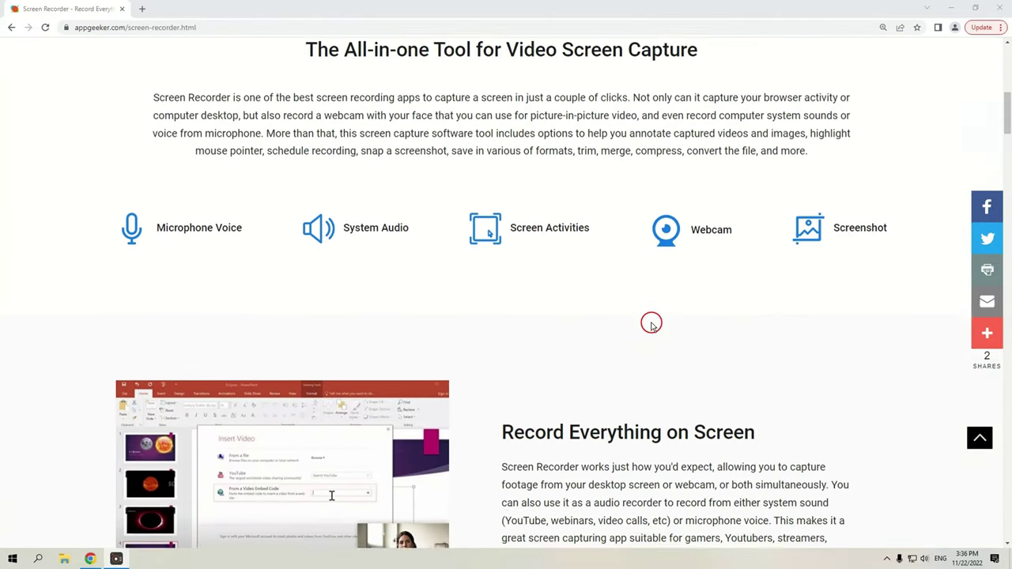
scroll(651, 321, up, 1)
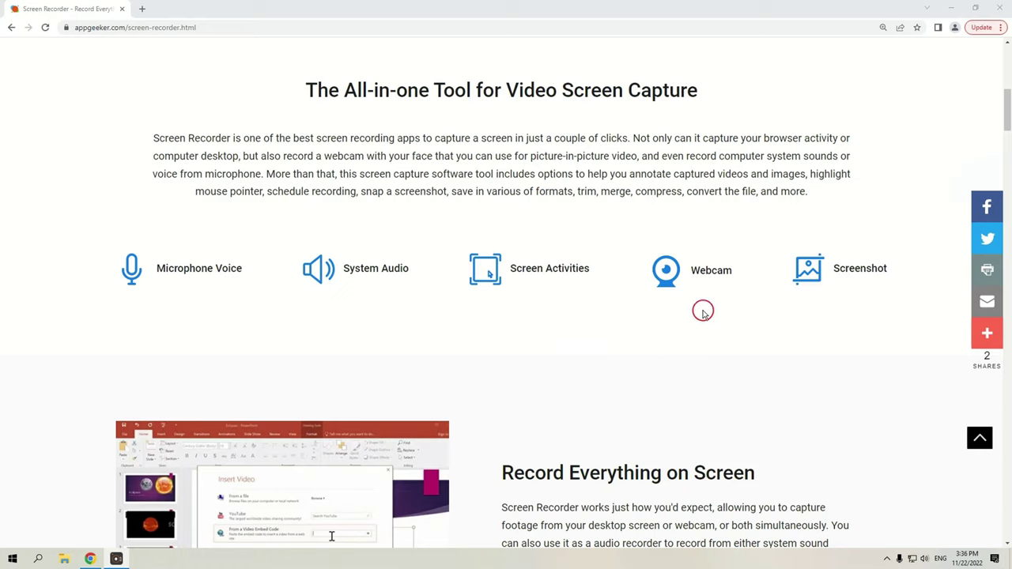
scroll(680, 294, down, 5)
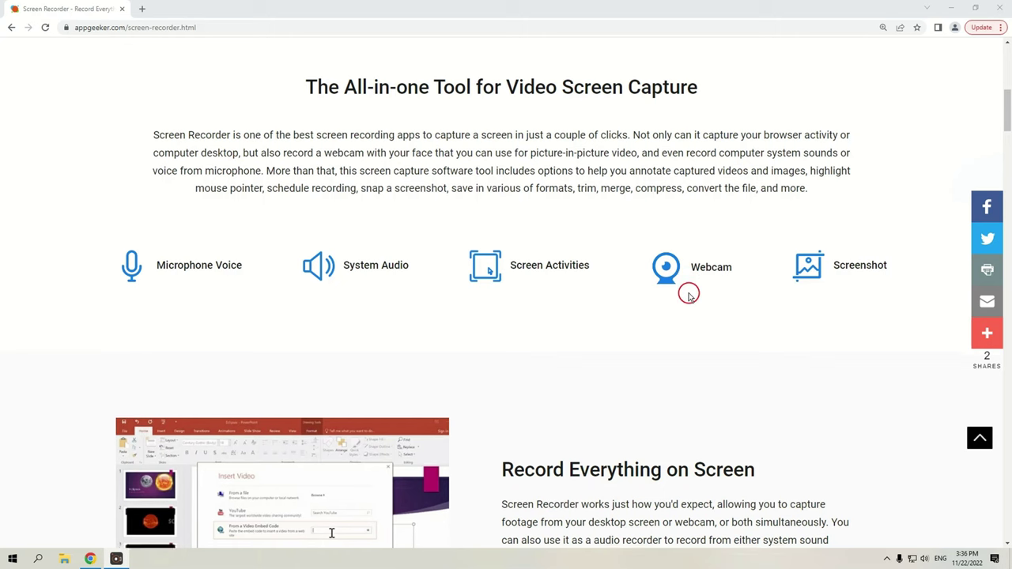
scroll(688, 294, up, 2)
scroll(689, 294, up, 4)
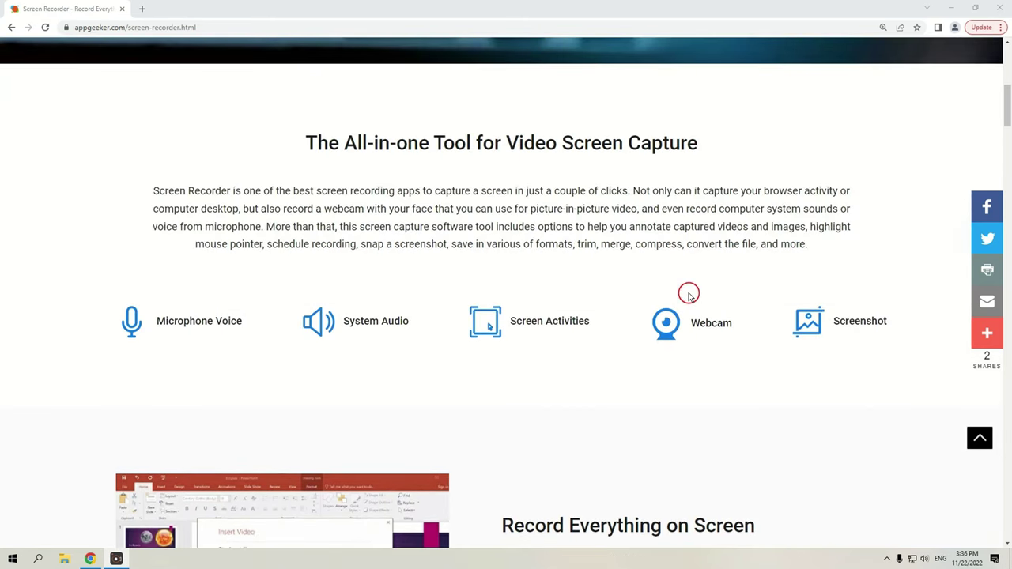
scroll(461, 362, up, 5)
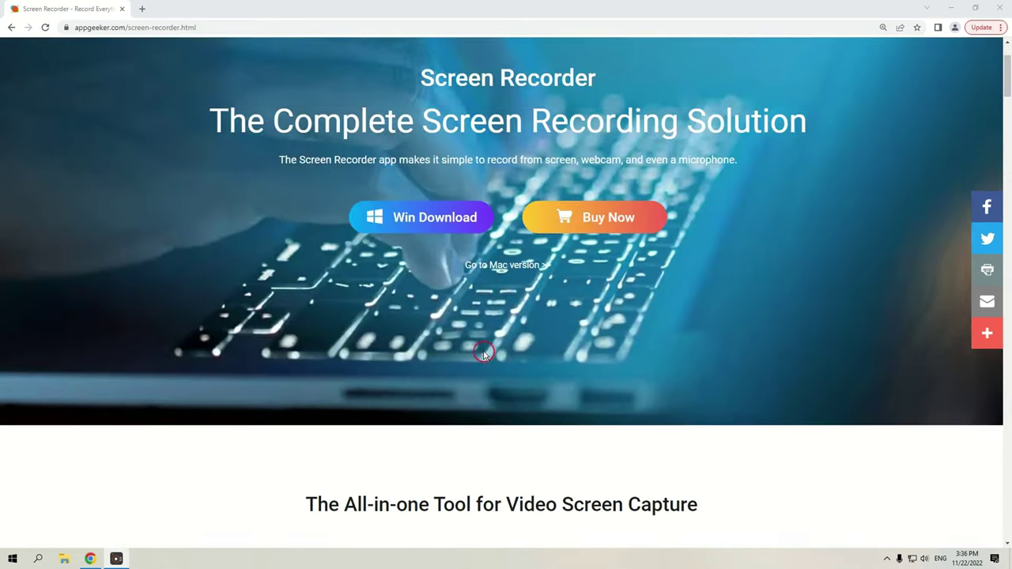
click(423, 280)
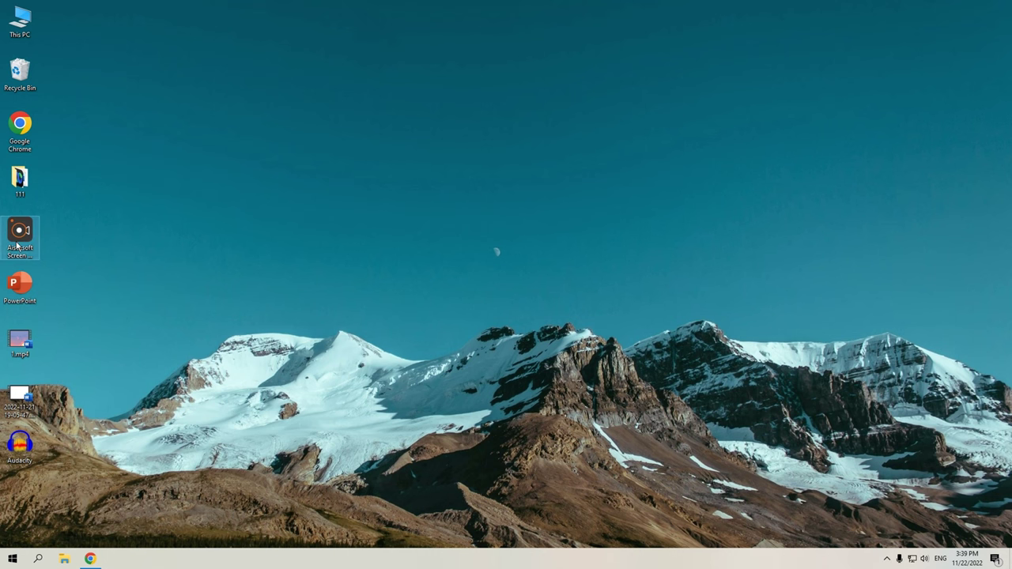
Step: Open Aiseesoft Screen Recorder from the desktop in Video Recorder mode
double_click(17, 245)
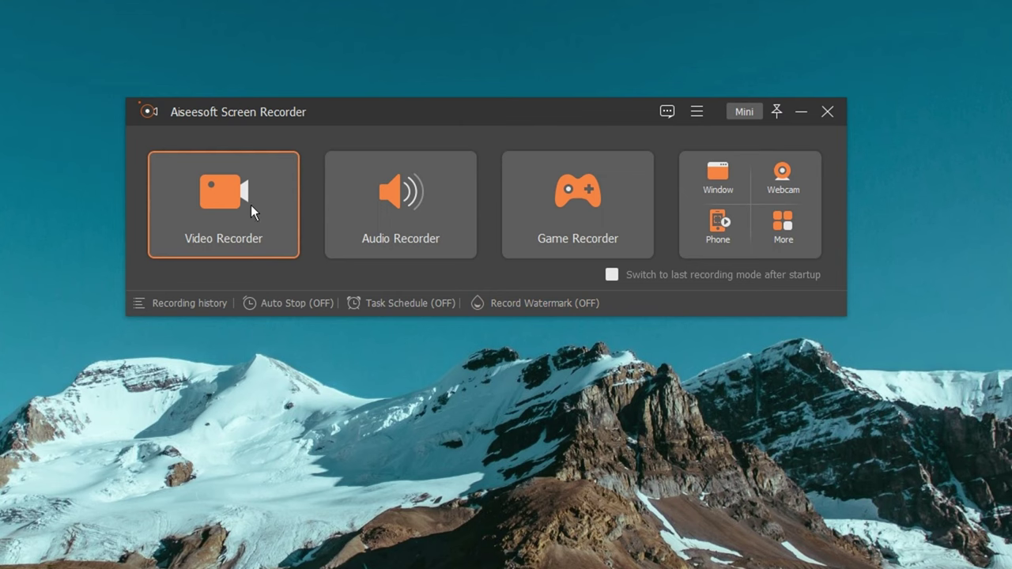
click(246, 211)
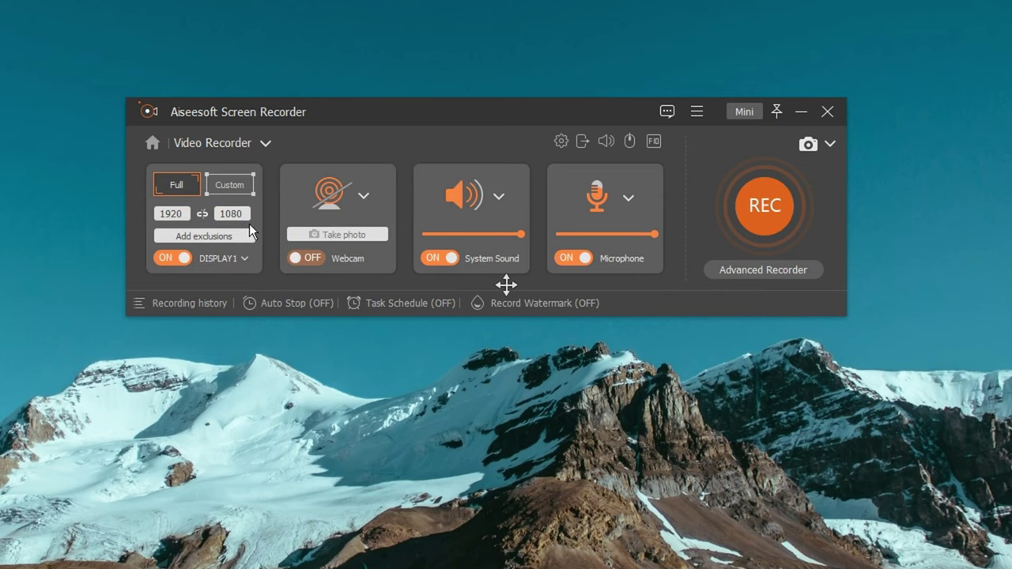
Step: View the custom recording area presets without choosing one, and turn the microphone off
click(237, 187)
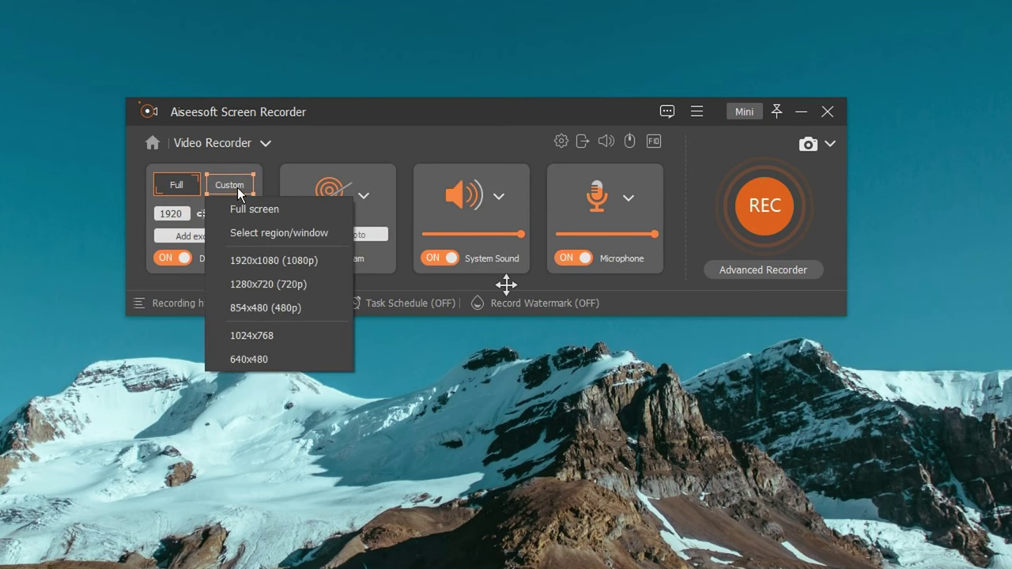
click(222, 183)
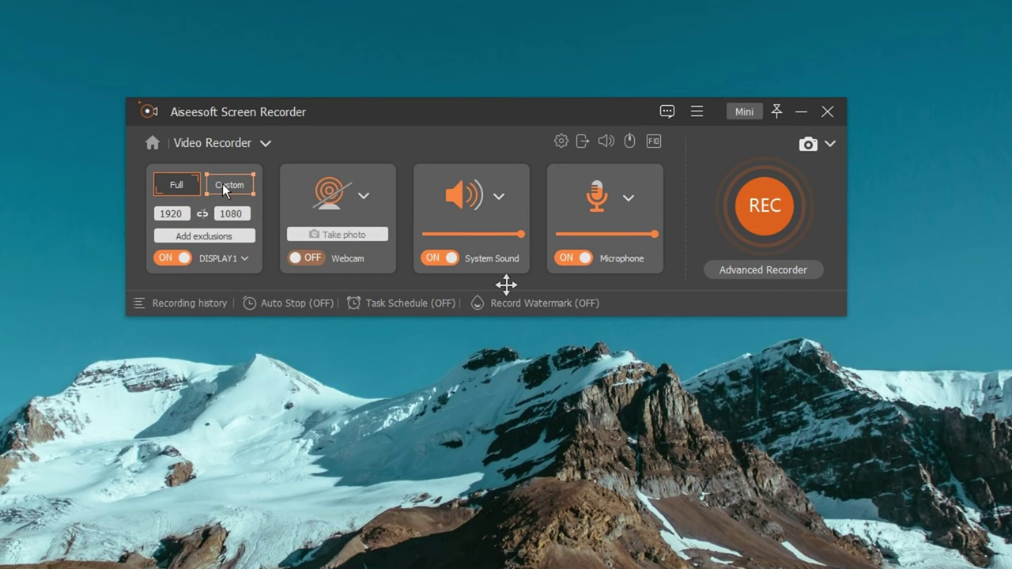
click(616, 201)
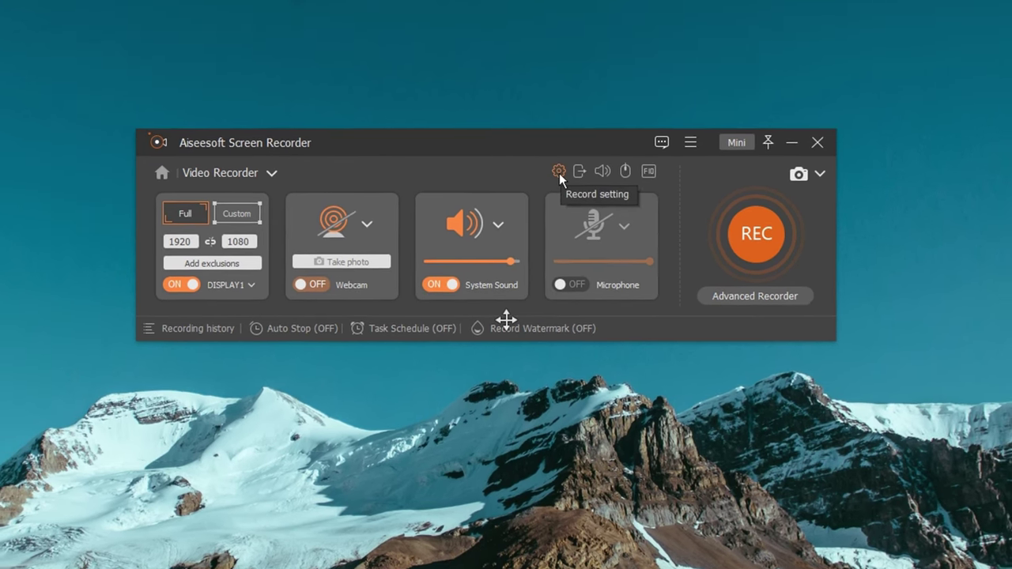
Step: Review the Recording, Mouse and Keystroke, and Output preferences for recordings and accept them
click(560, 131)
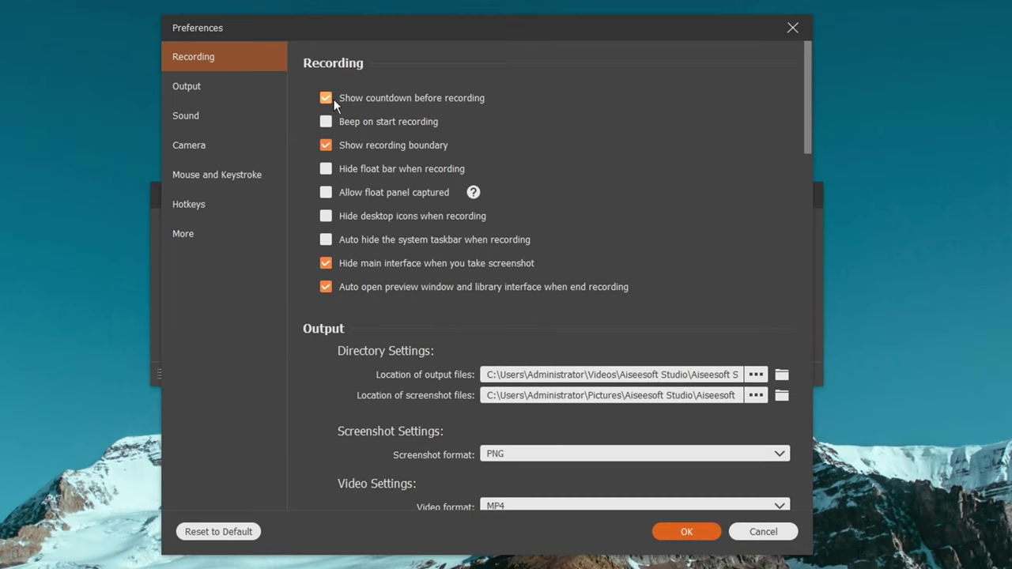
click(240, 183)
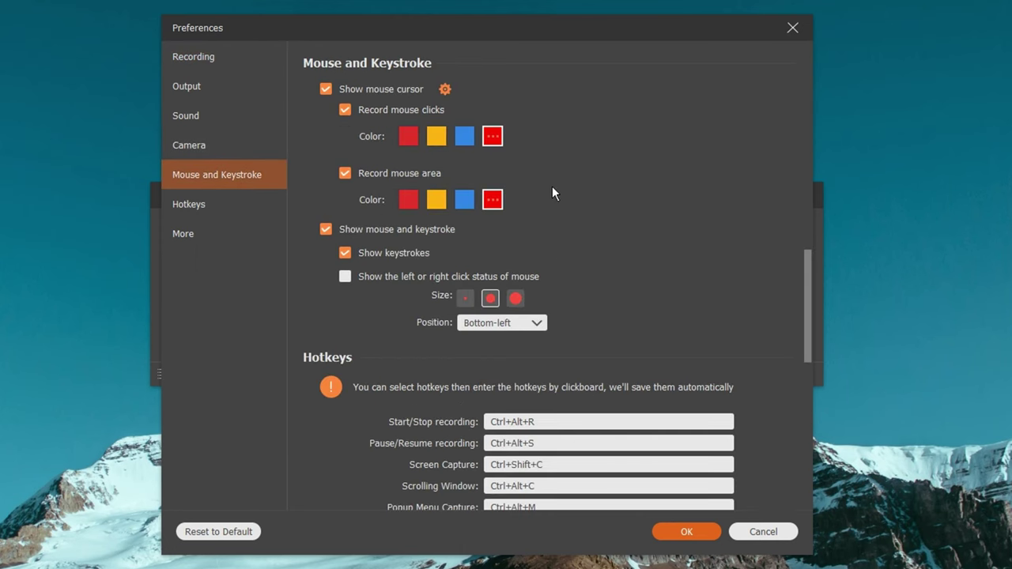
click(221, 84)
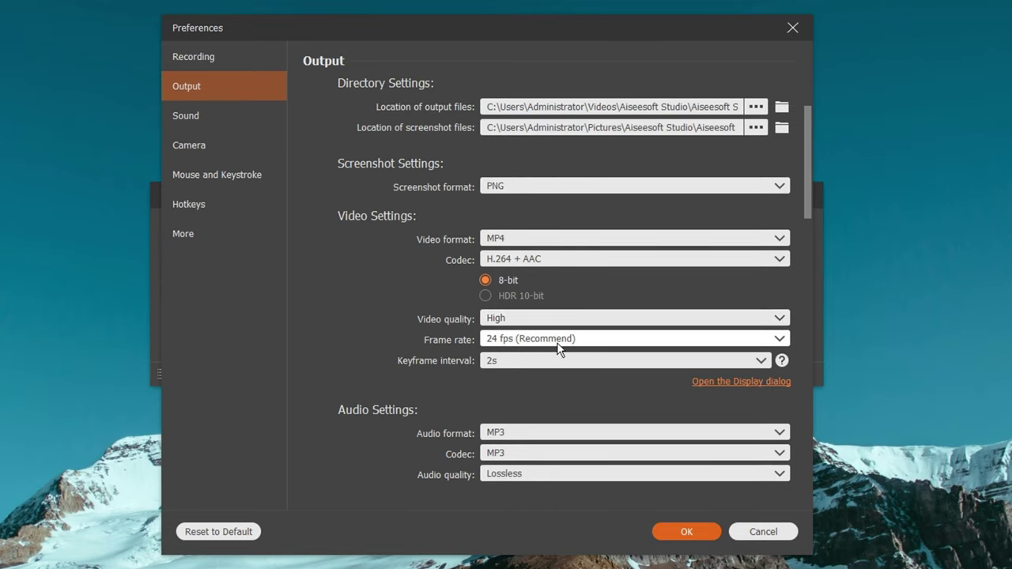
click(685, 534)
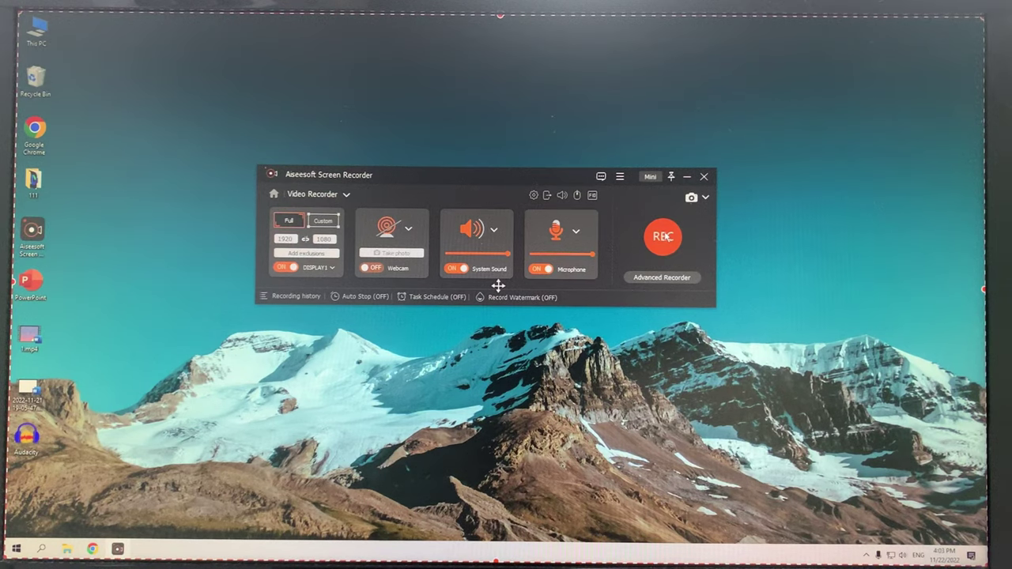
Step: Start recording the full screen and draw a red rectangle on the desktop with the annotation tools
click(664, 236)
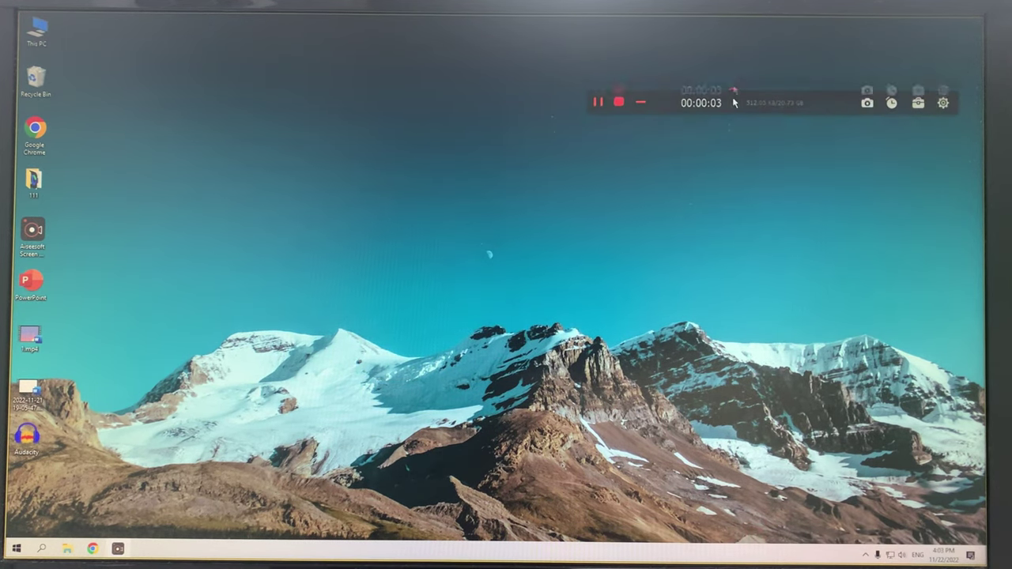
click(917, 77)
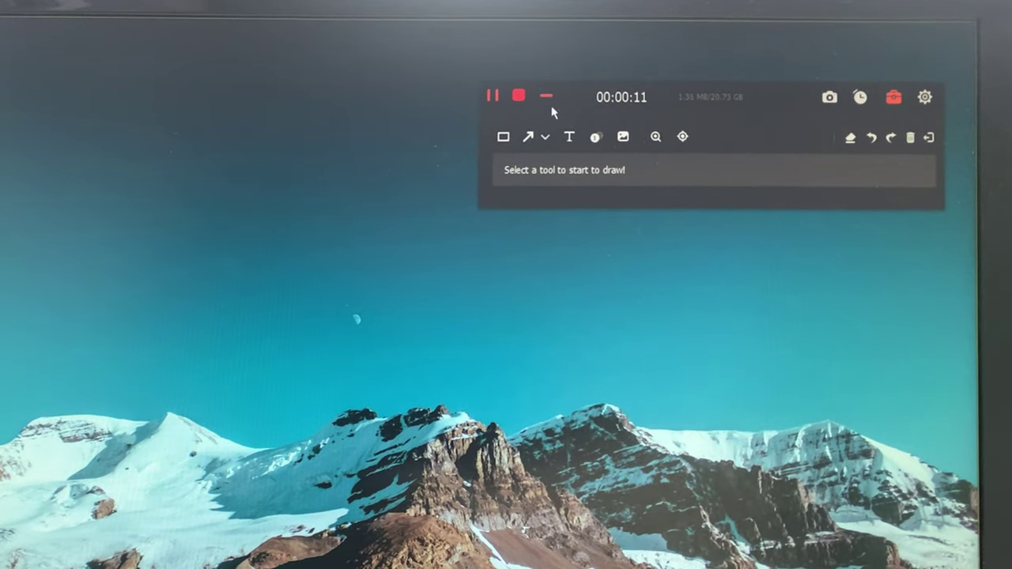
click(506, 137)
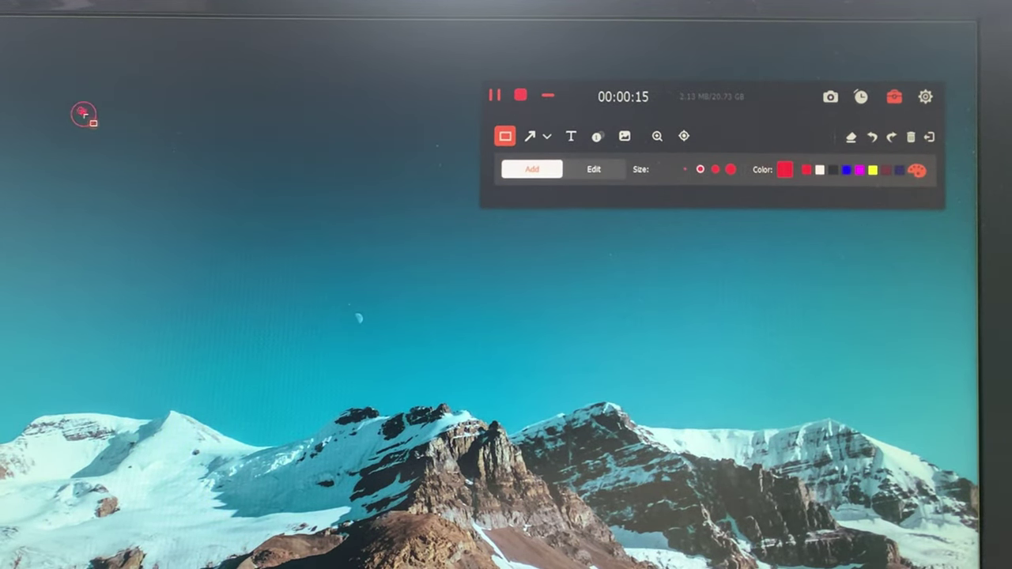
drag(80, 110, 248, 172)
Step: Draw a red arrow slanting down to the area below the rectangle and add red size 12 placeholder text beside it
click(529, 136)
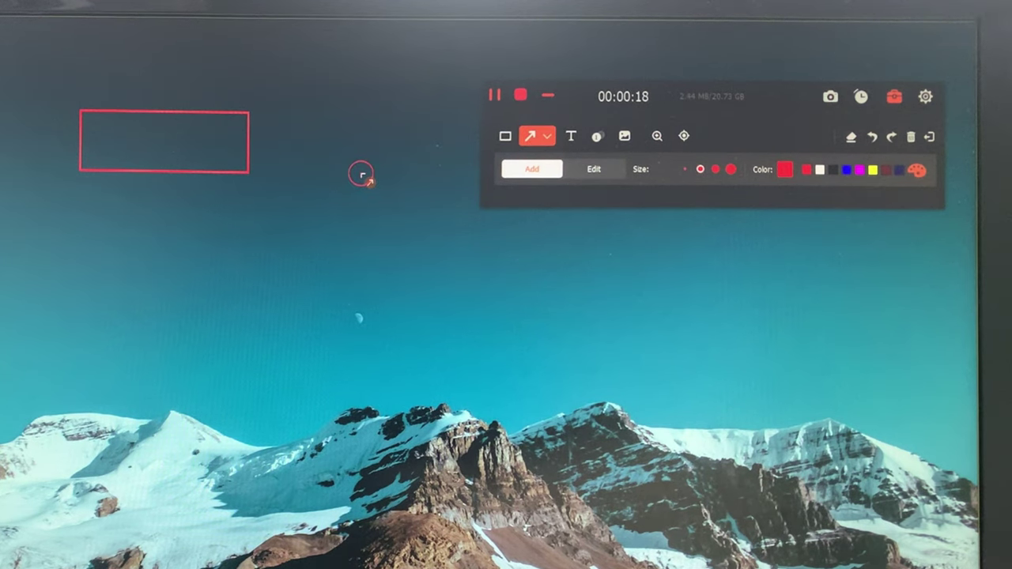
drag(362, 174, 206, 270)
click(571, 136)
click(441, 279)
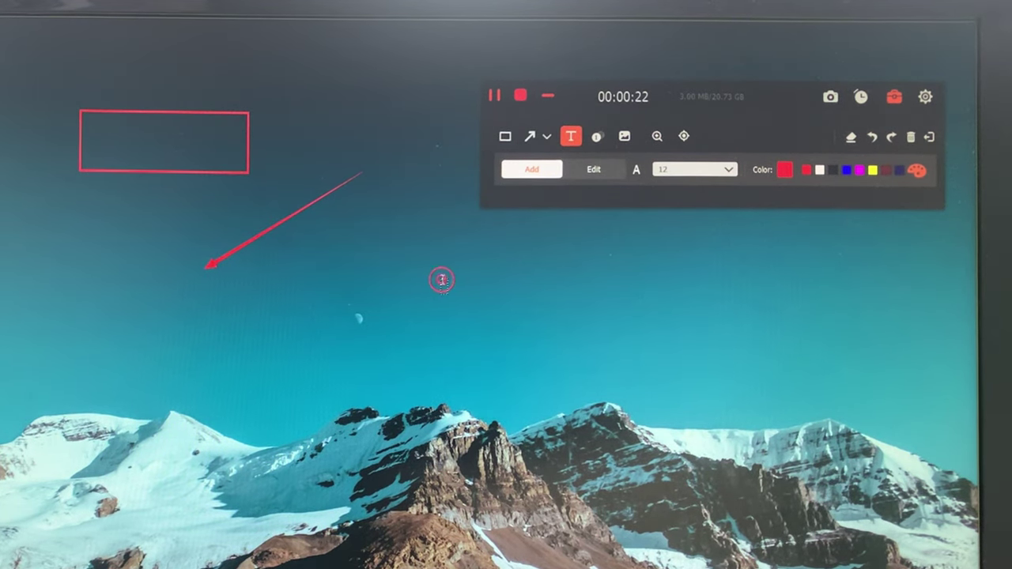
text(sadvdfbgfhdrthtnjdrtyjtb)
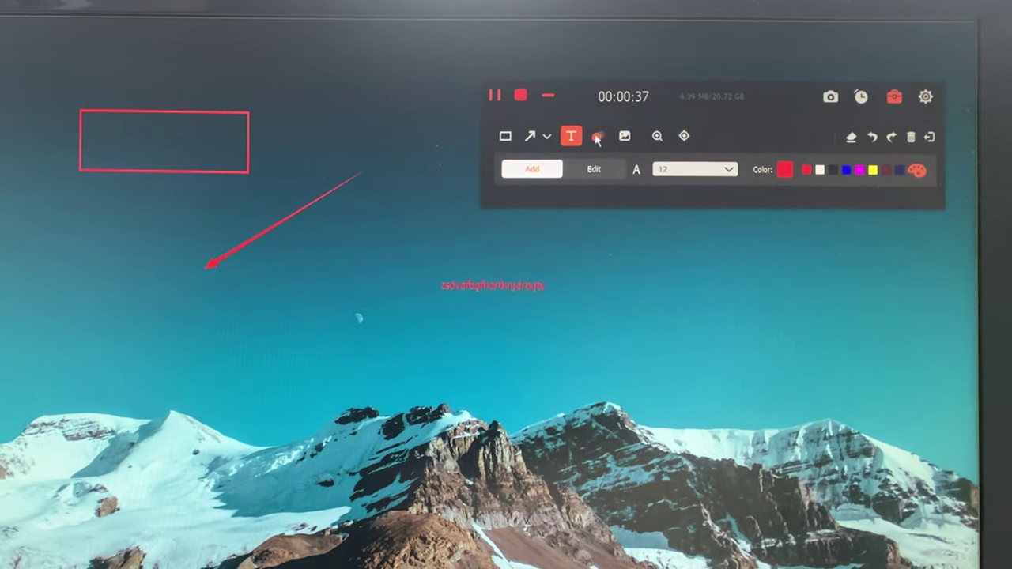
Step: Place the numbered red markers 1 to 7 around the arrow, rectangle and text
click(597, 136)
click(403, 166)
click(375, 256)
click(311, 296)
click(187, 286)
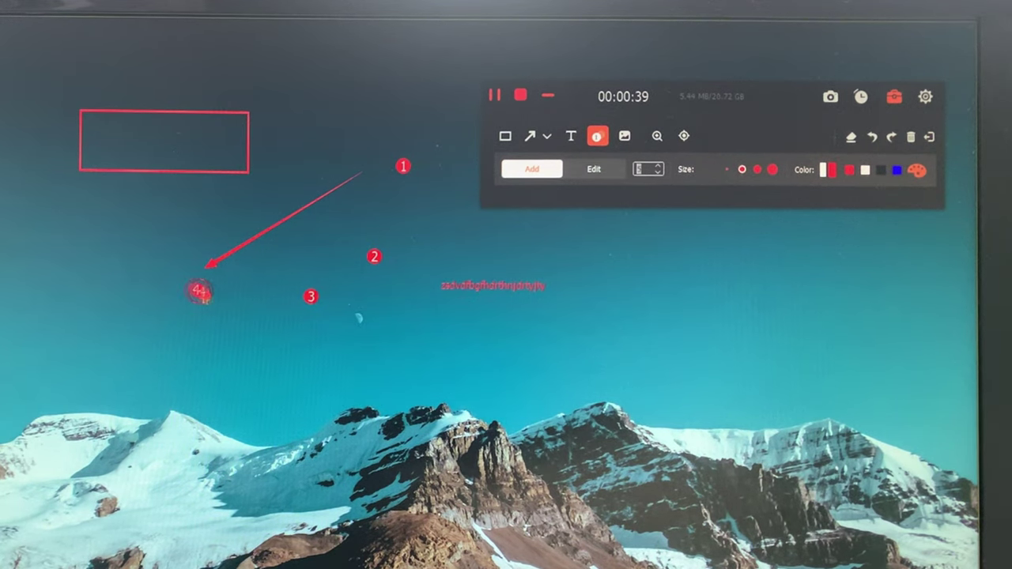
click(141, 237)
click(243, 168)
click(457, 253)
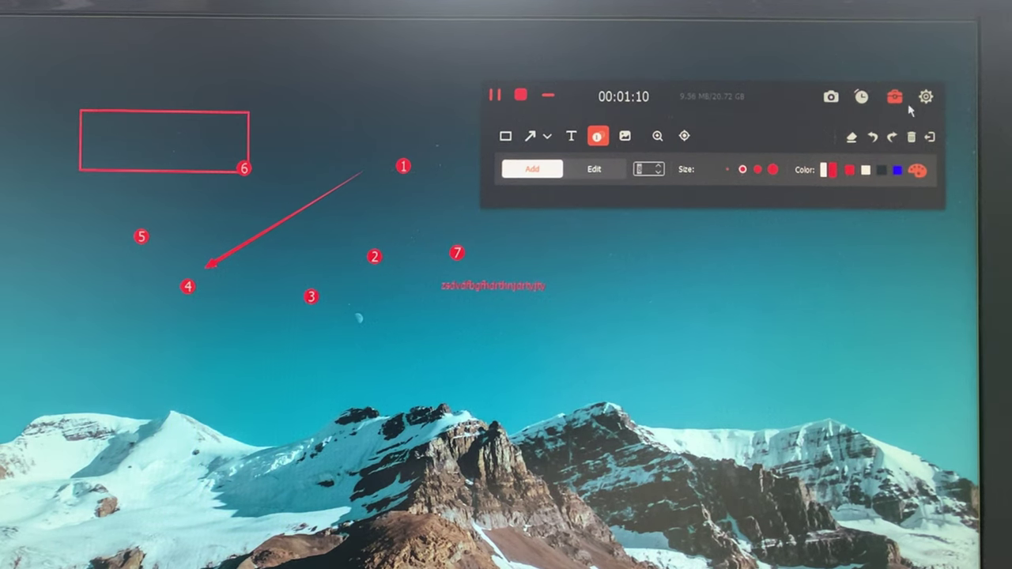
Step: Collapse the annotation tools, and hide and restore the floating recording bar
click(895, 97)
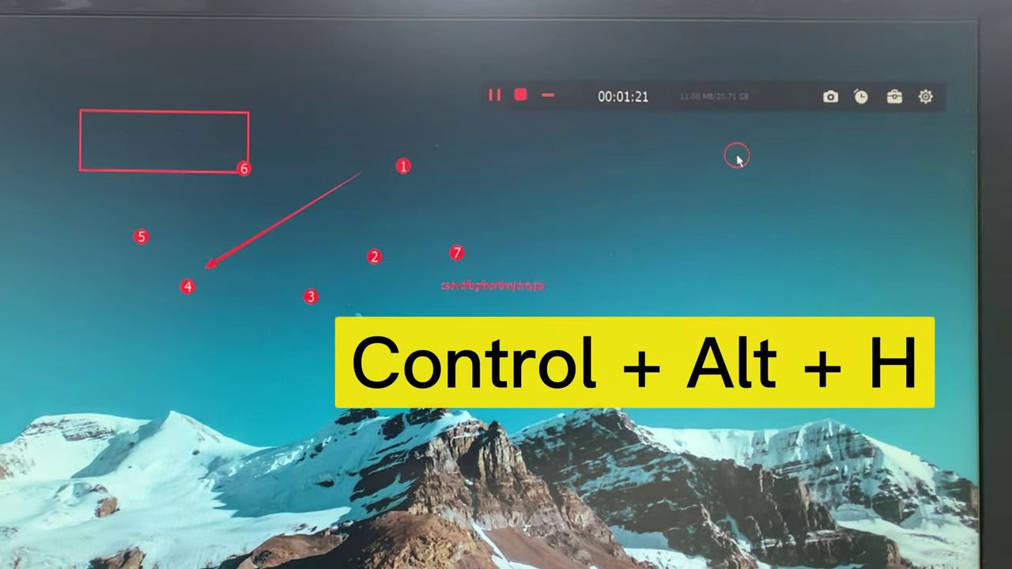
key(ctrl+alt+h)
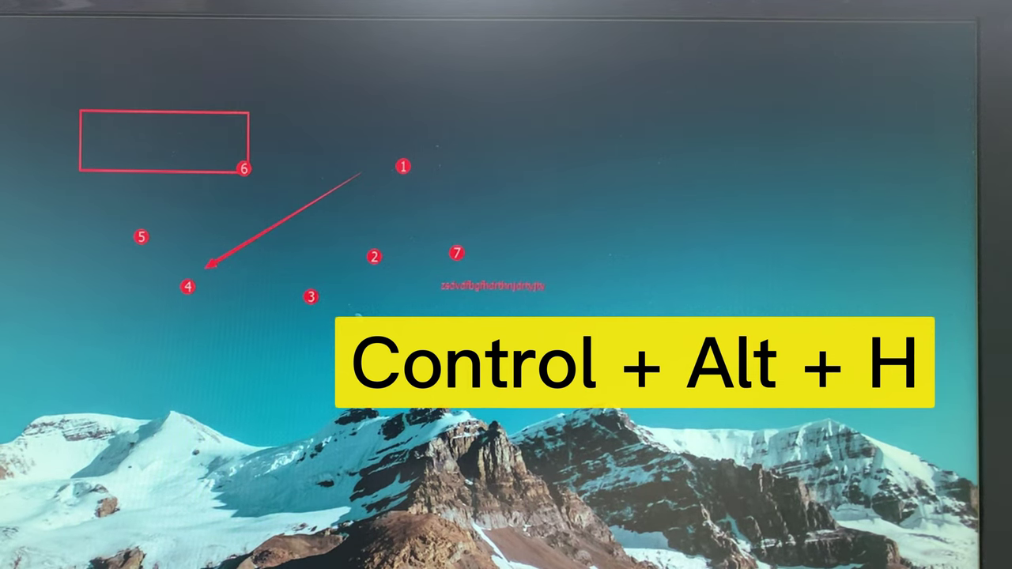
key(ctrl+alt+h)
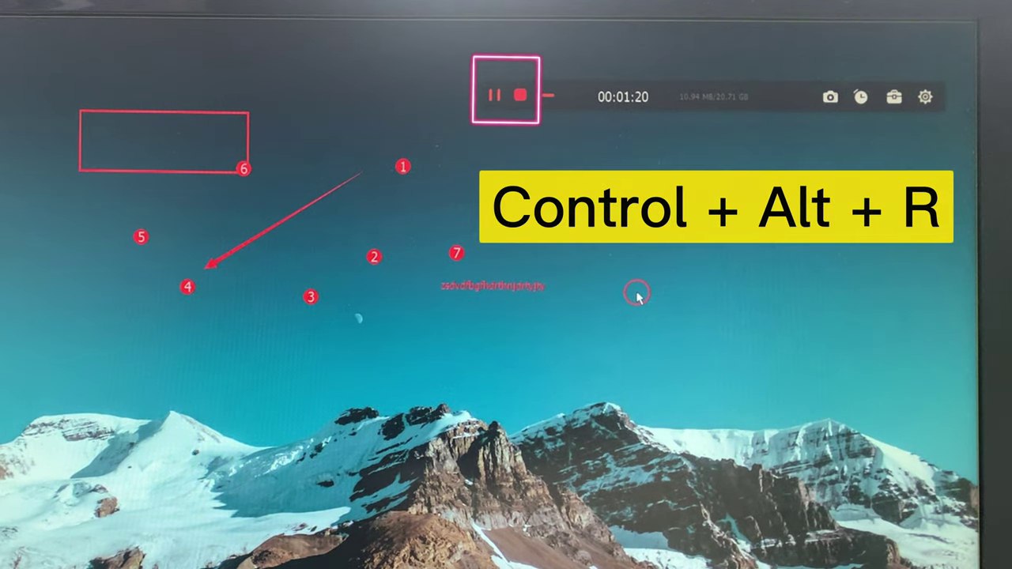
Step: Stop the recording and save the clip trimmed from 00:00:01.22 to 00:01:14.14
key(ctrl+alt+r)
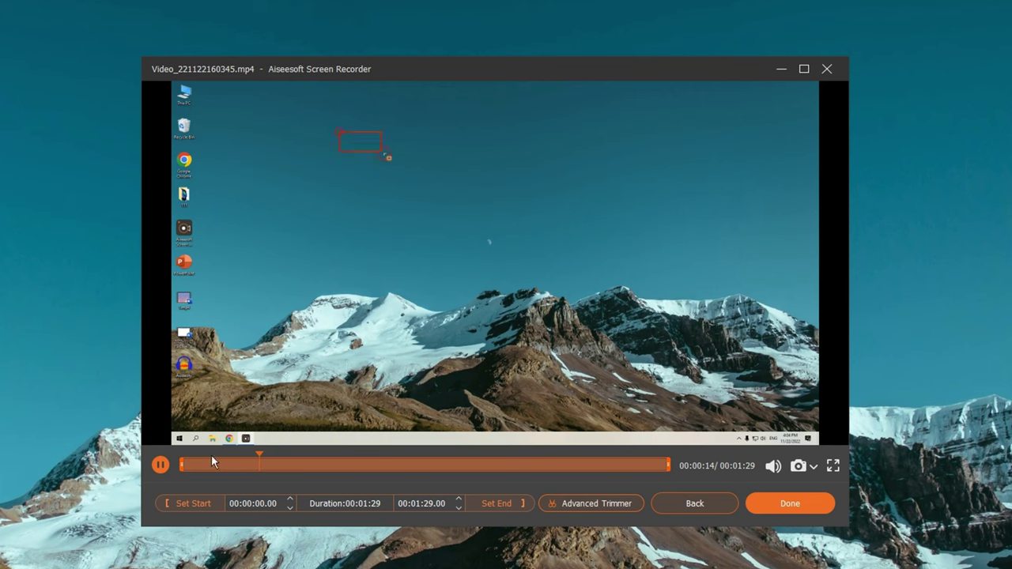
drag(181, 465, 270, 465)
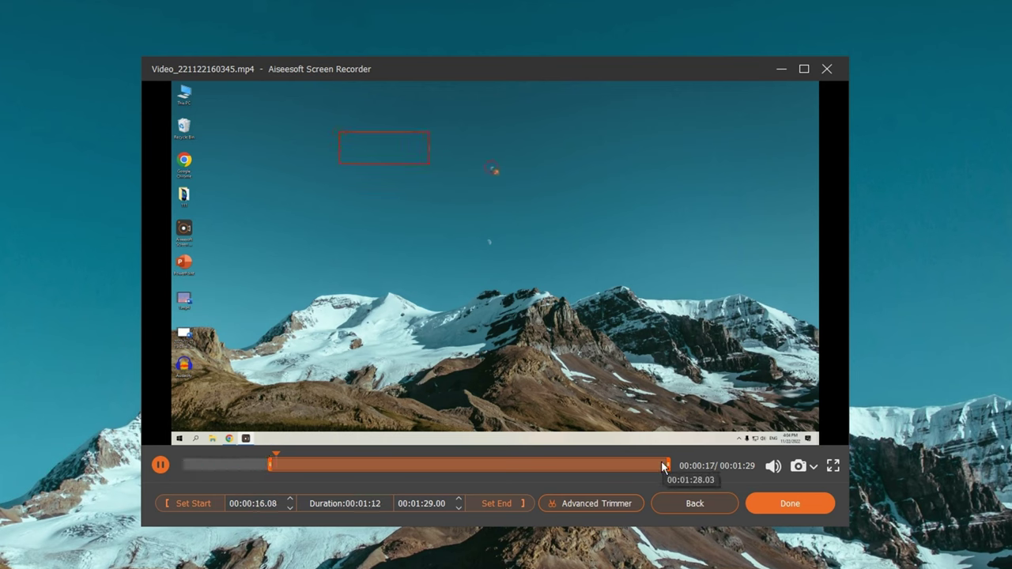
drag(664, 467, 592, 465)
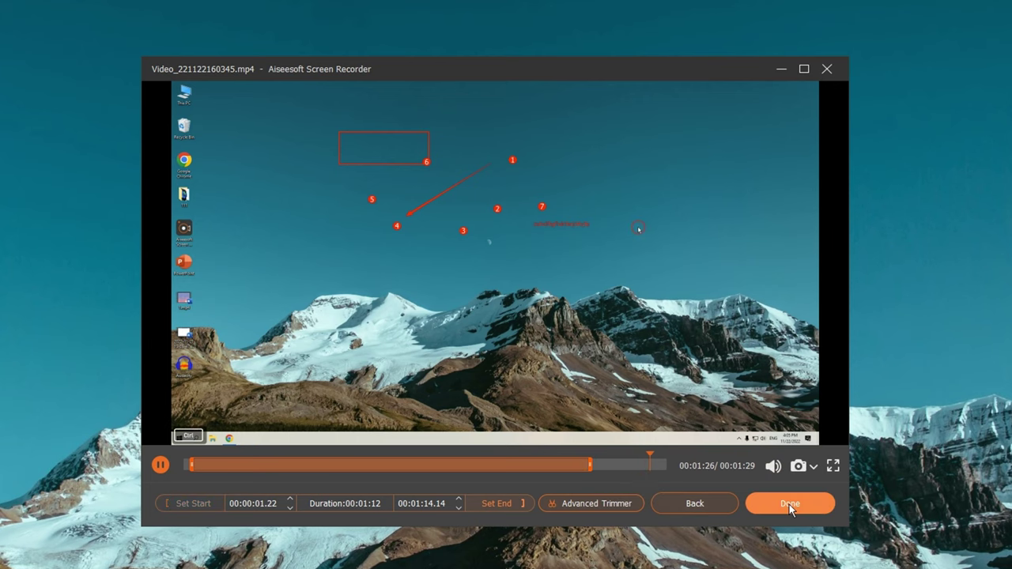
click(789, 504)
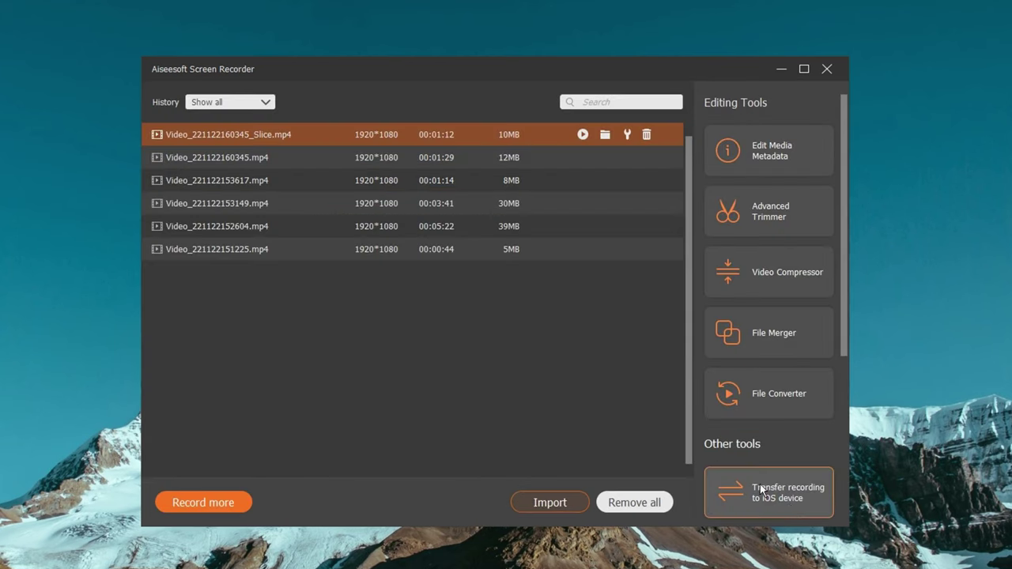
Step: Show the trimmed clip in its output folder, close the folder and return to the recorder to record more
click(605, 137)
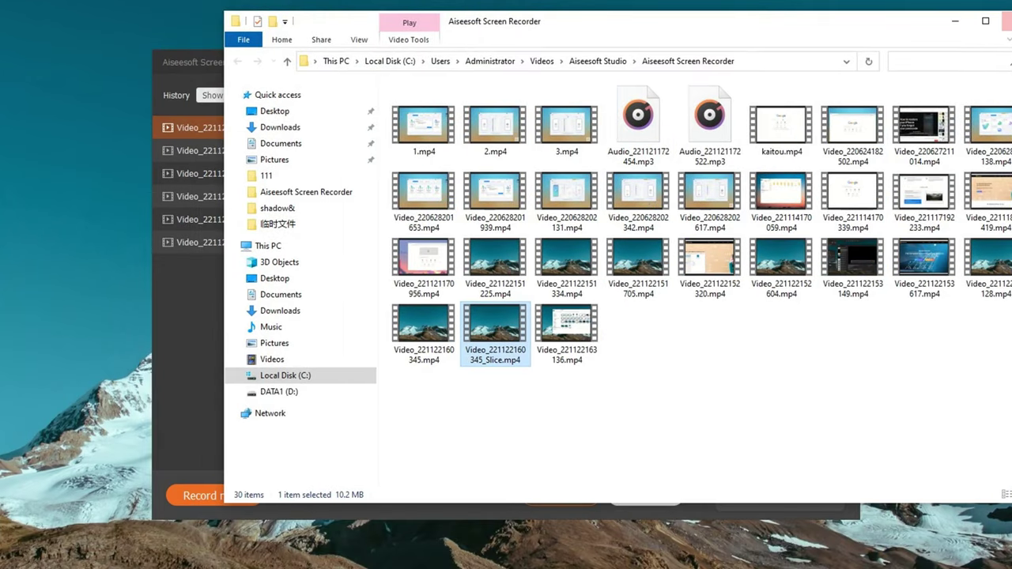
click(988, 16)
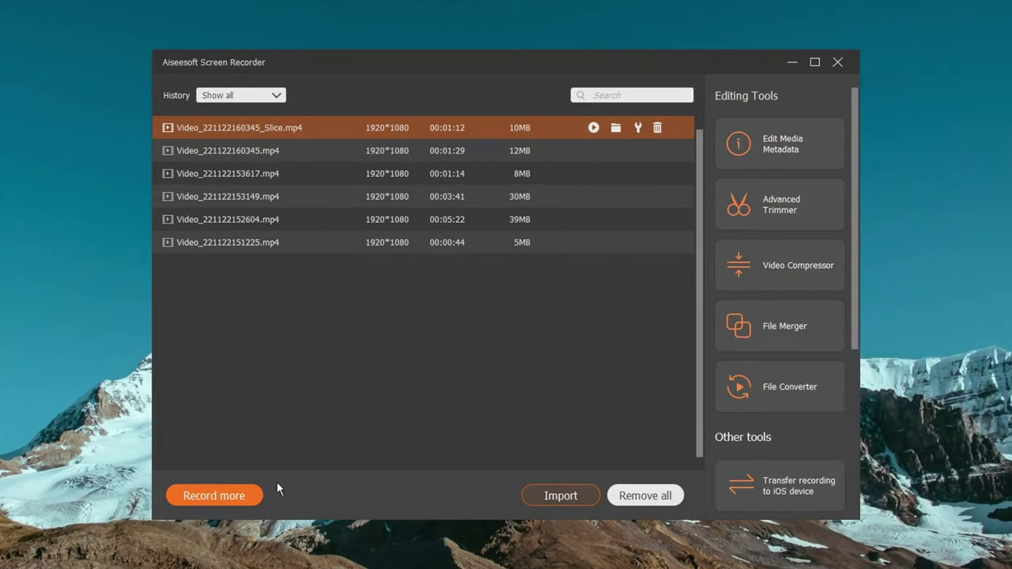
click(252, 496)
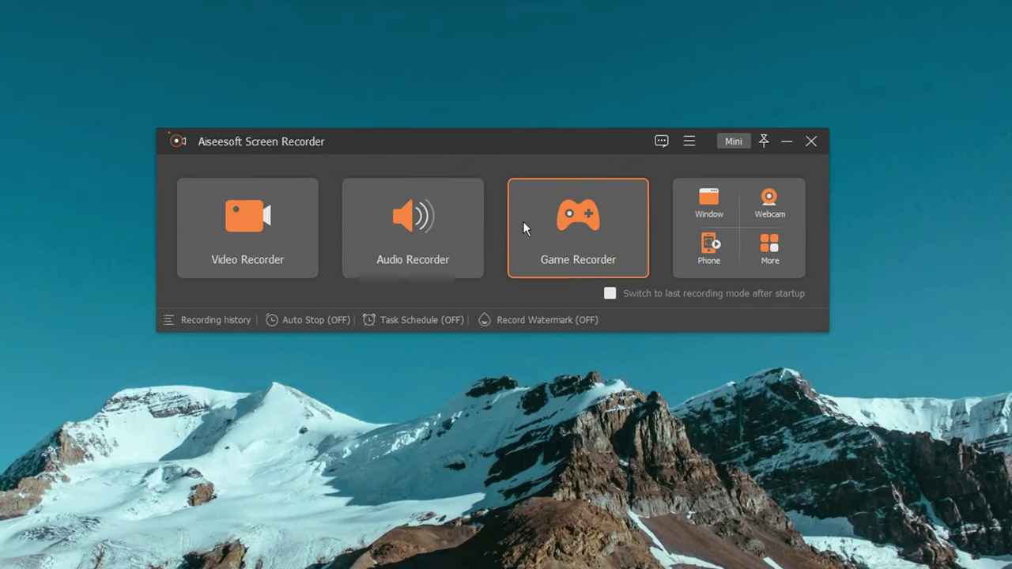